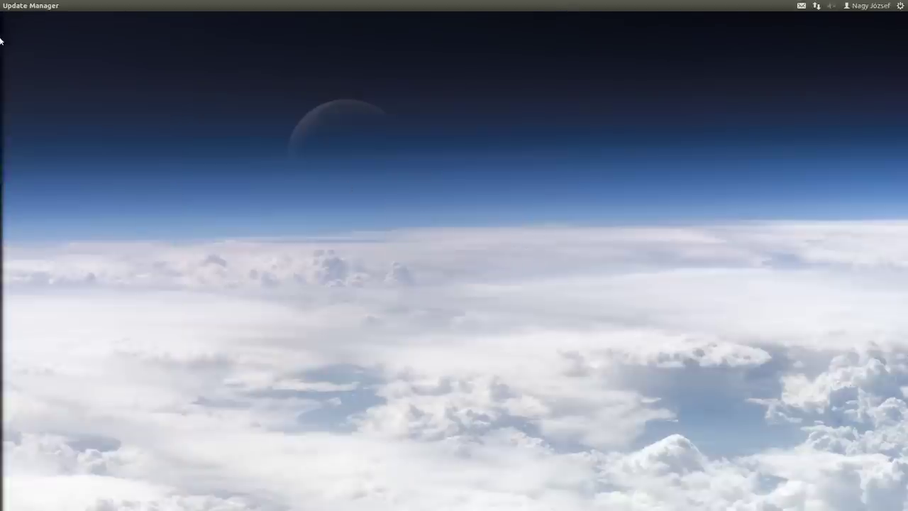
{"action": "mouse_move", "coordinate": [12, 64]}
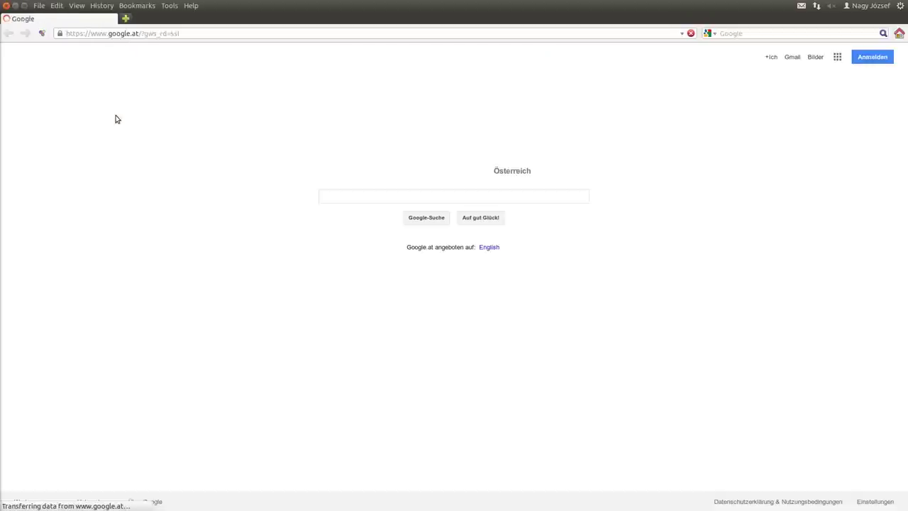
{"action": "left_click", "coordinate": [164, 33]}
{"action": "type", "text": "www.ubuntu.com/"}
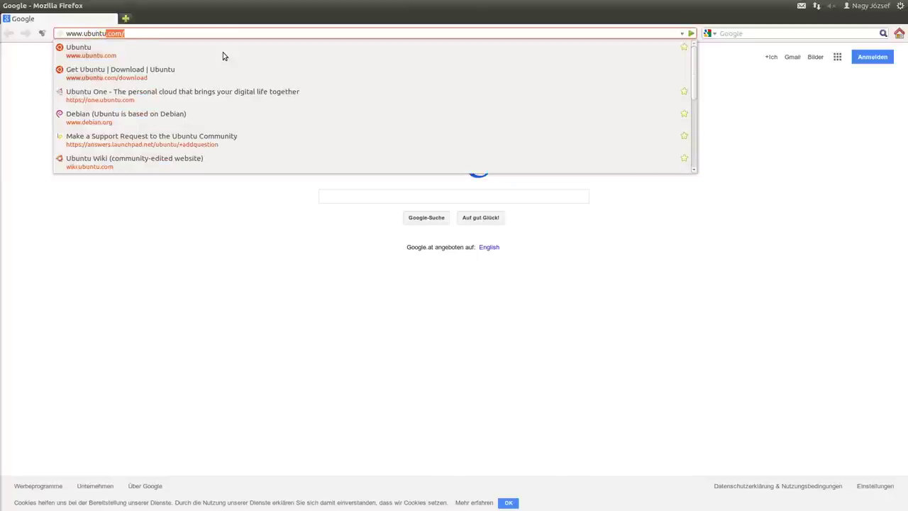
{"action": "key", "text": "End"}
{"action": "key", "text": "Return"}
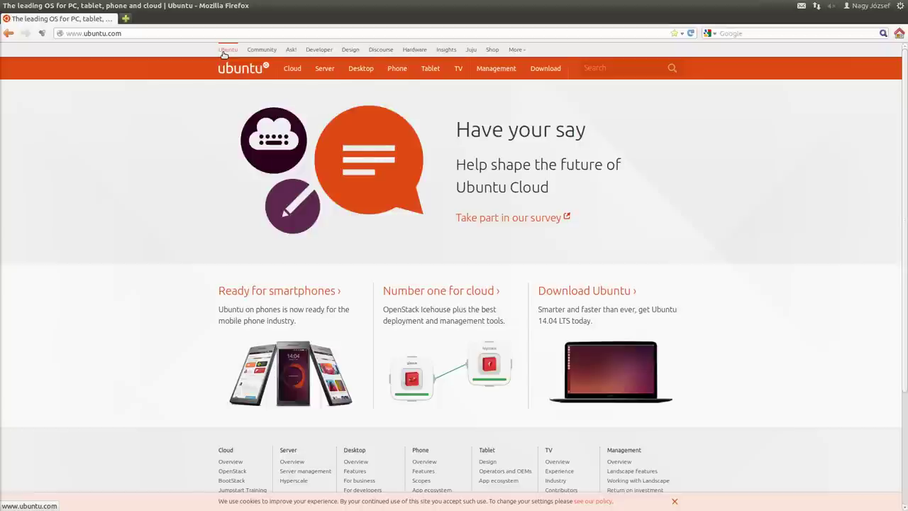
{"action": "left_click", "coordinate": [539, 75]}
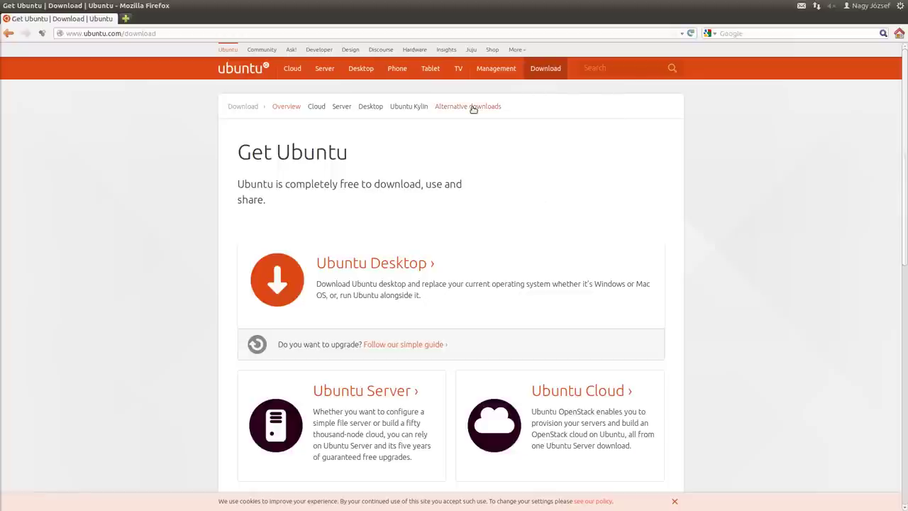
Go to the Alternative downloads page and scroll to the 'Other images' regional mirror list
{"action": "left_click", "coordinate": [473, 108]}
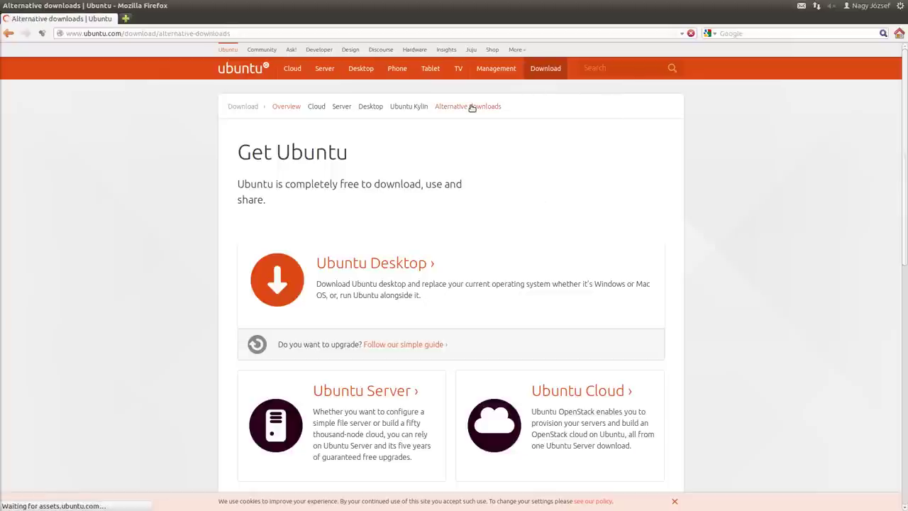
{"action": "scroll", "coordinate": [405, 199], "scroll_direction": "down", "scroll_amount": 2}
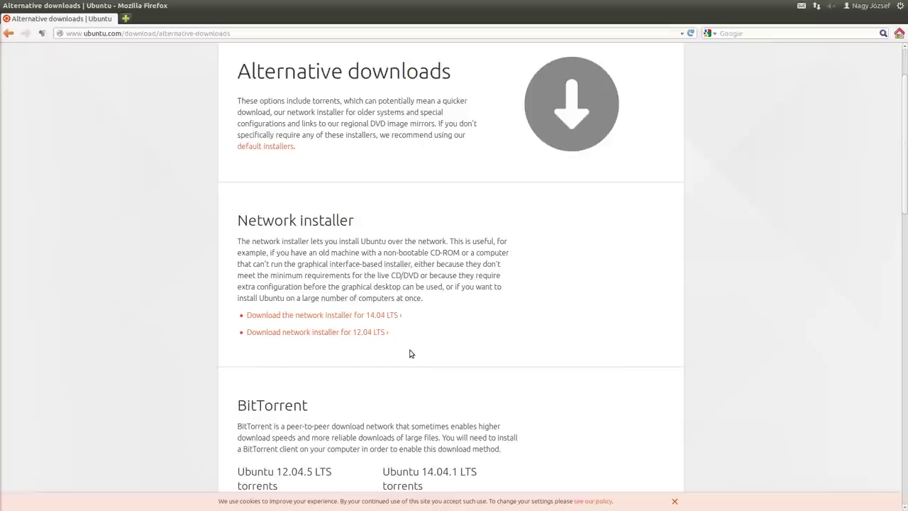
{"action": "scroll", "coordinate": [410, 354], "scroll_direction": "down", "scroll_amount": 3}
{"action": "scroll", "coordinate": [413, 353], "scroll_direction": "up", "scroll_amount": 1}
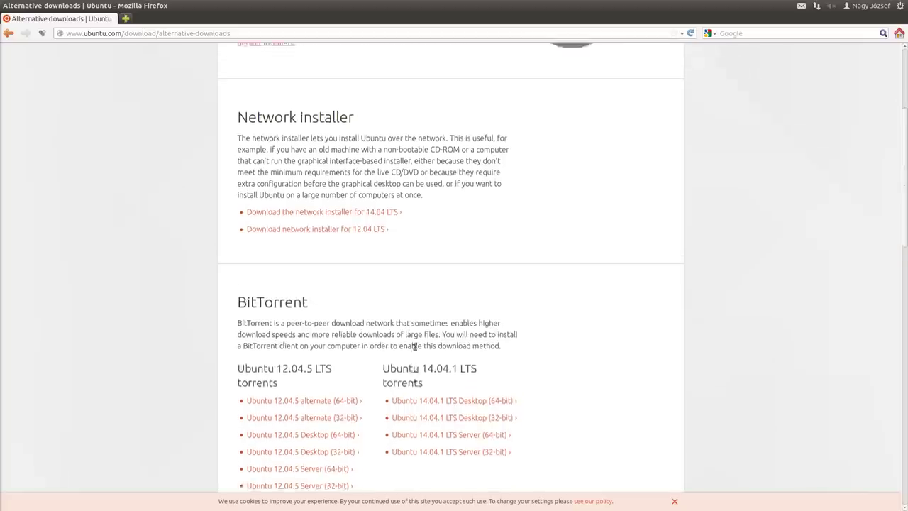
{"action": "scroll", "coordinate": [415, 359], "scroll_direction": "down", "scroll_amount": 5}
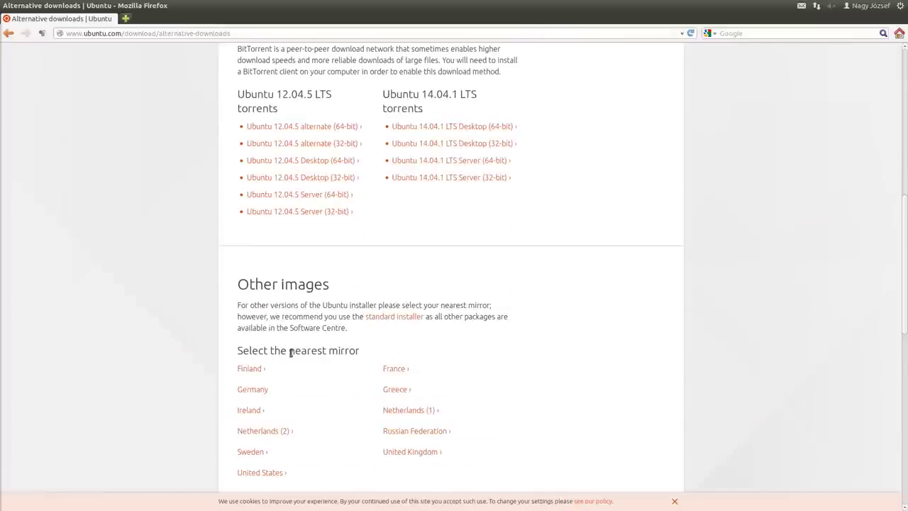
From the Germany mirror, open the Ubuntu 12.04.5 LTS listing and find ubuntu-12.04.5-desktop-amd64.iso (758M)
{"action": "left_click", "coordinate": [263, 389]}
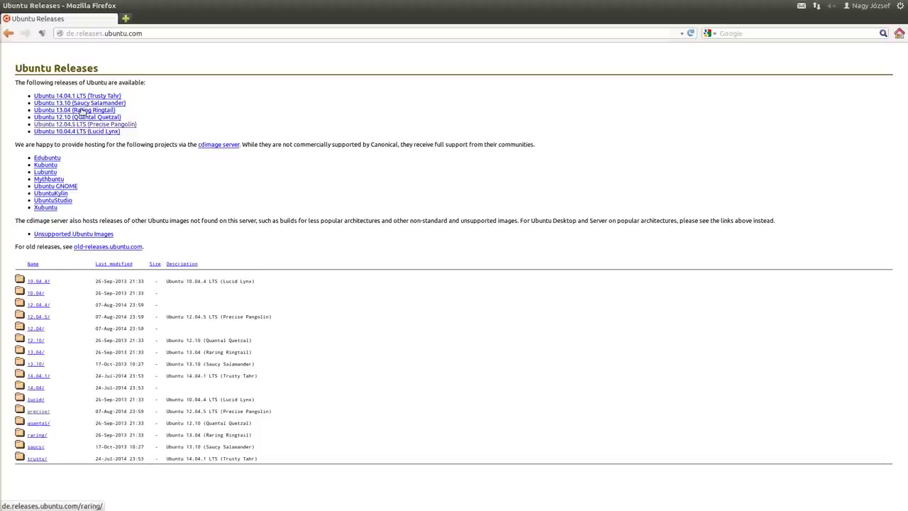
{"action": "left_click", "coordinate": [117, 128]}
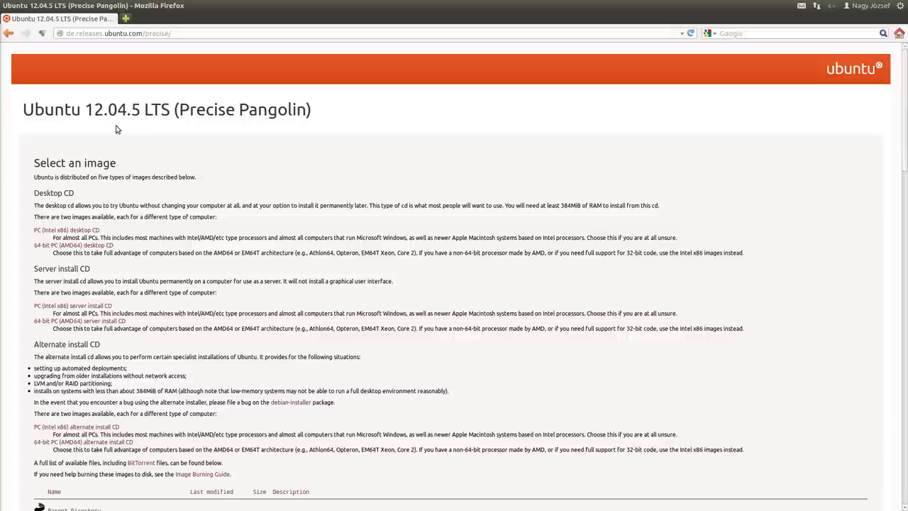
{"action": "scroll", "coordinate": [274, 304], "scroll_direction": "down", "scroll_amount": 1}
{"action": "scroll", "coordinate": [274, 304], "scroll_direction": "down", "scroll_amount": 12}
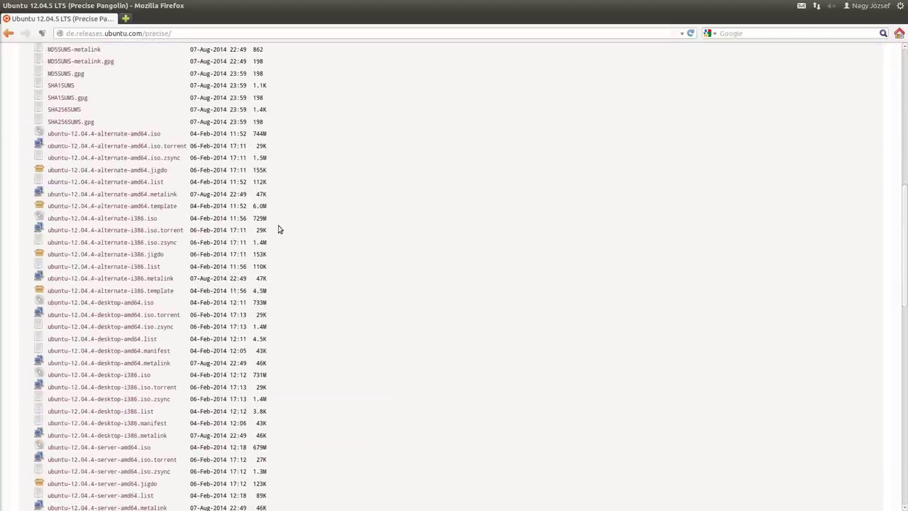
{"action": "scroll", "coordinate": [222, 362], "scroll_direction": "down", "scroll_amount": 5}
{"action": "scroll", "coordinate": [218, 362], "scroll_direction": "down", "scroll_amount": 10}
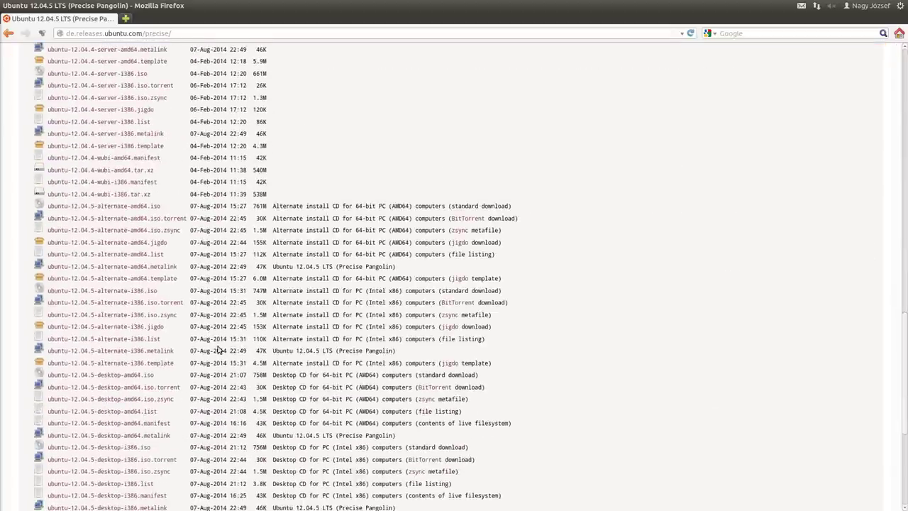
{"action": "scroll", "coordinate": [236, 283], "scroll_direction": "up", "scroll_amount": 2}
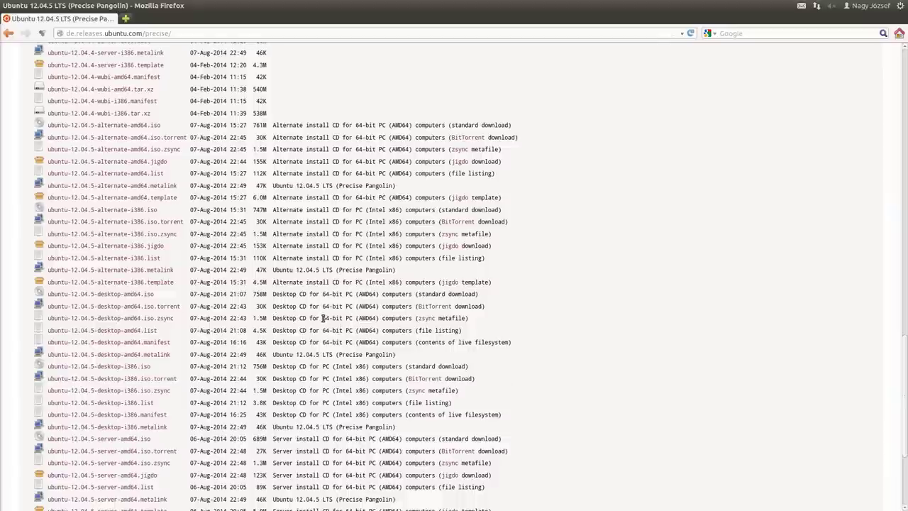
{"action": "left_click_drag", "start_coordinate": [323, 318], "coordinate": [351, 321]}
{"action": "left_click", "coordinate": [158, 293]}
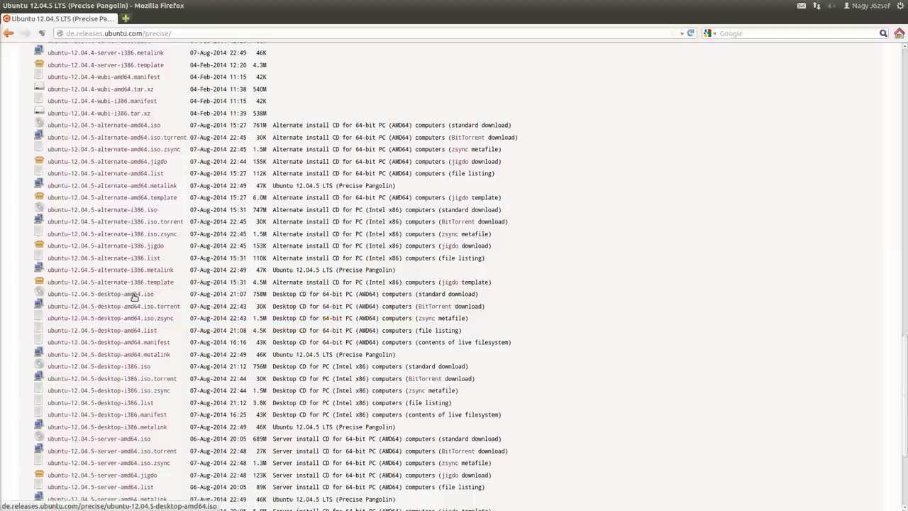
Follow the ubuntu-12.04.5-desktop-amd64.iso download link, then start a new browser tab
{"action": "right_click", "coordinate": [134, 295]}
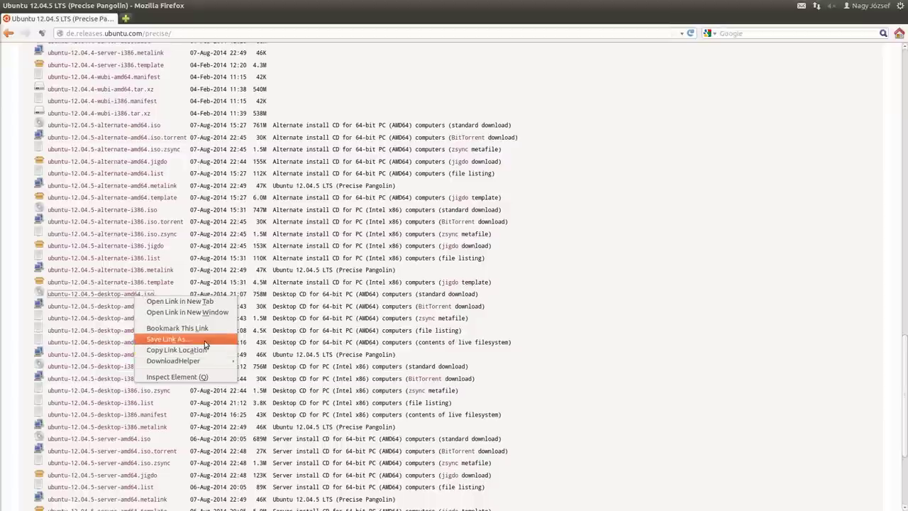
{"action": "left_click", "coordinate": [357, 362]}
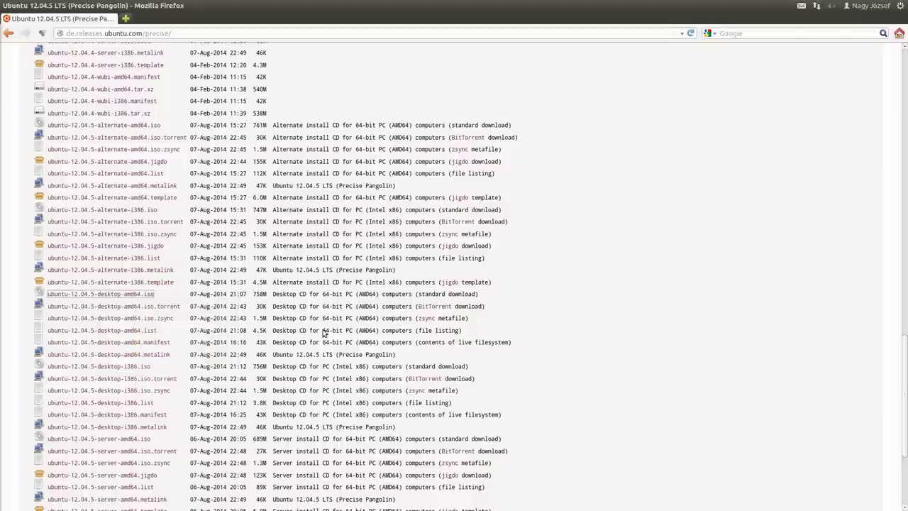
{"action": "left_click", "coordinate": [151, 295]}
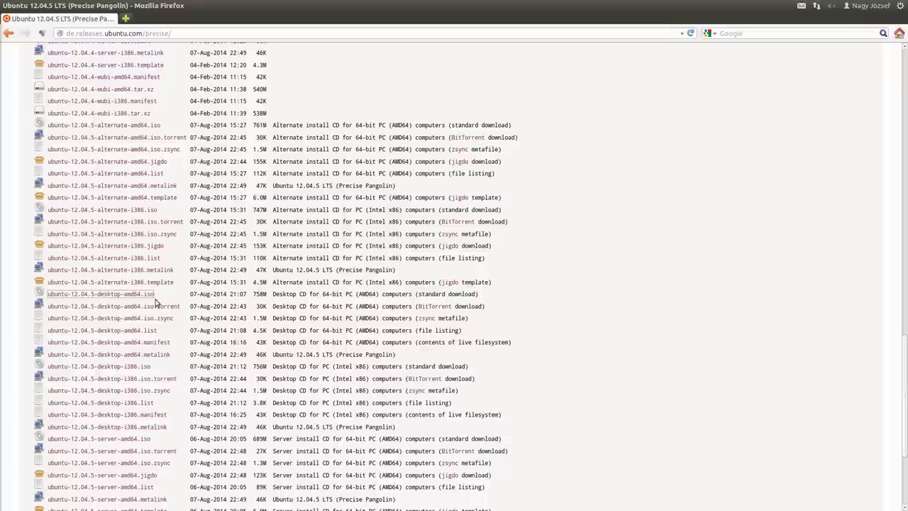
{"action": "left_click", "coordinate": [125, 18]}
Load ubuntu.com in the new tab and go to the Get Ubuntu download overview
{"action": "type", "text": "ubuntu.com/"}
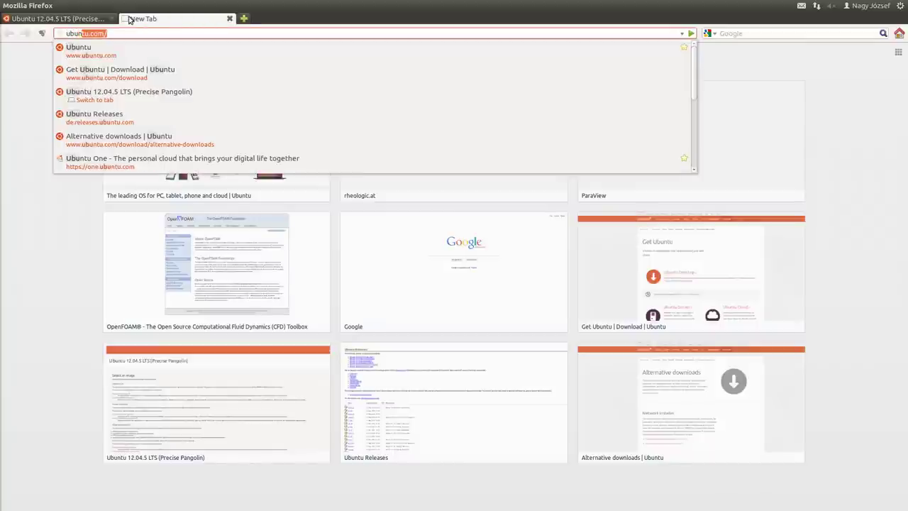
{"action": "key", "text": "Down"}
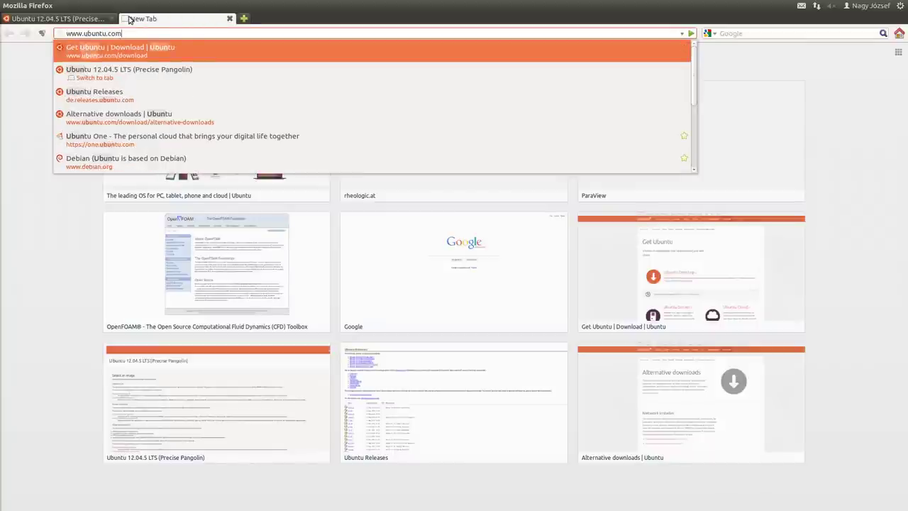
{"action": "key", "text": "Return"}
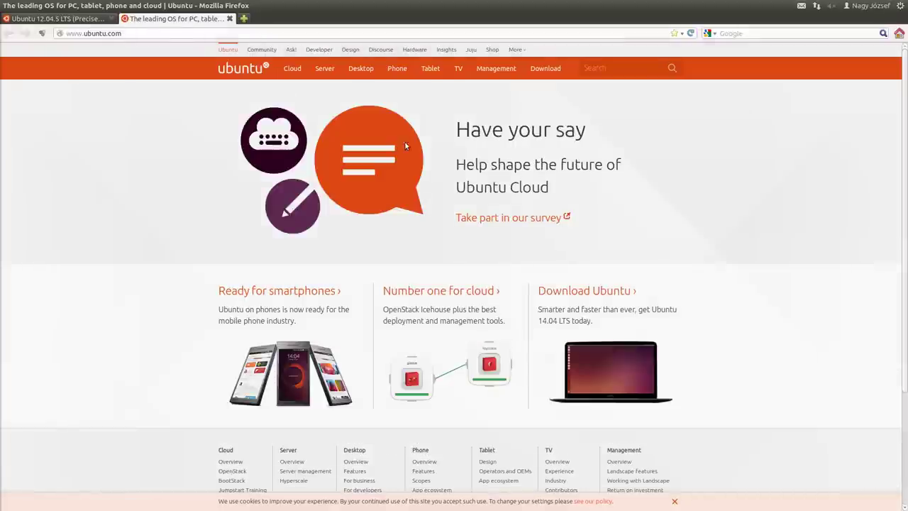
{"action": "mouse_move", "coordinate": [561, 71]}
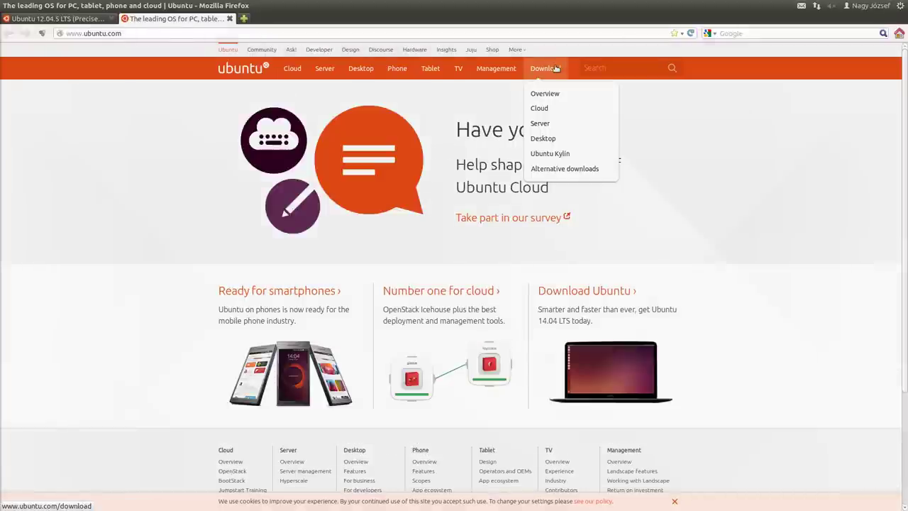
{"action": "left_click", "coordinate": [552, 95]}
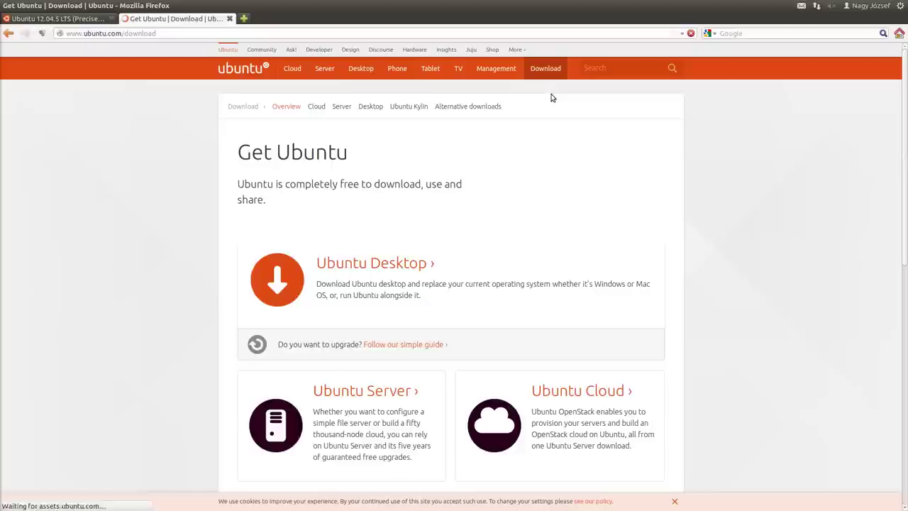
Go to the Download Ubuntu Desktop page for 14.04.1 LTS and scroll down to its guides
{"action": "scroll", "coordinate": [434, 220], "scroll_direction": "down", "scroll_amount": 2}
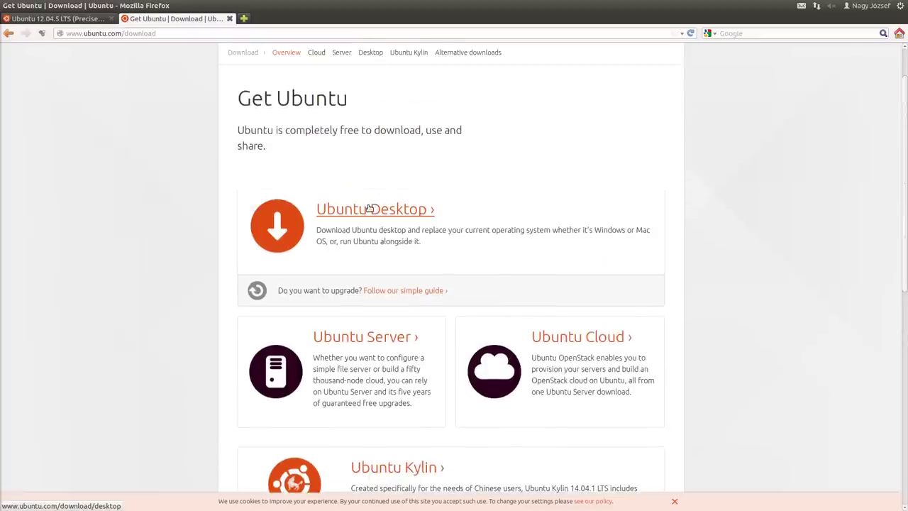
{"action": "left_click", "coordinate": [369, 209]}
{"action": "scroll", "coordinate": [444, 359], "scroll_direction": "down", "scroll_amount": 3}
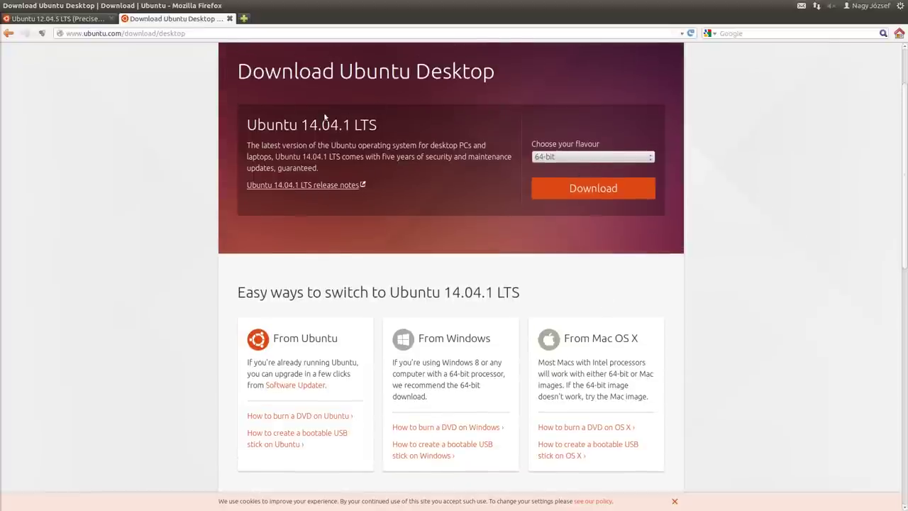
{"action": "scroll", "coordinate": [521, 309], "scroll_direction": "down", "scroll_amount": 4}
{"action": "left_click", "coordinate": [71, 18]}
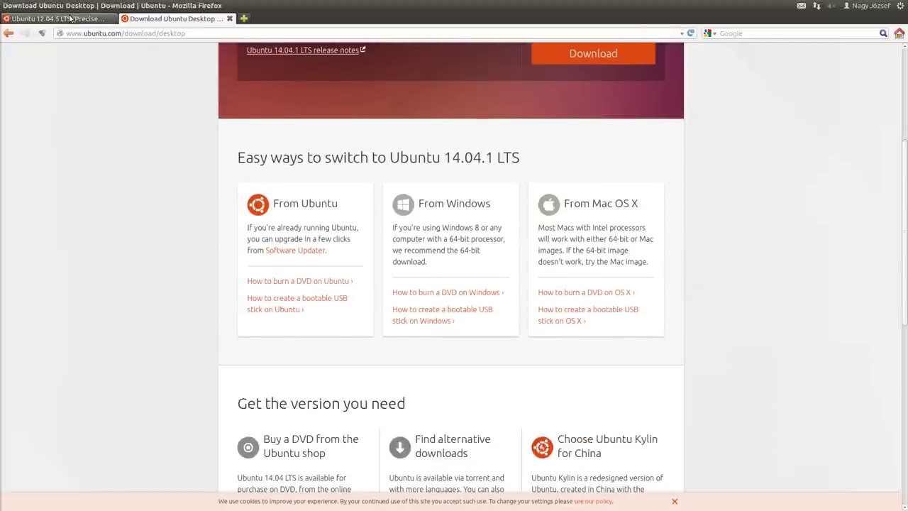
{"action": "left_click", "coordinate": [153, 18]}
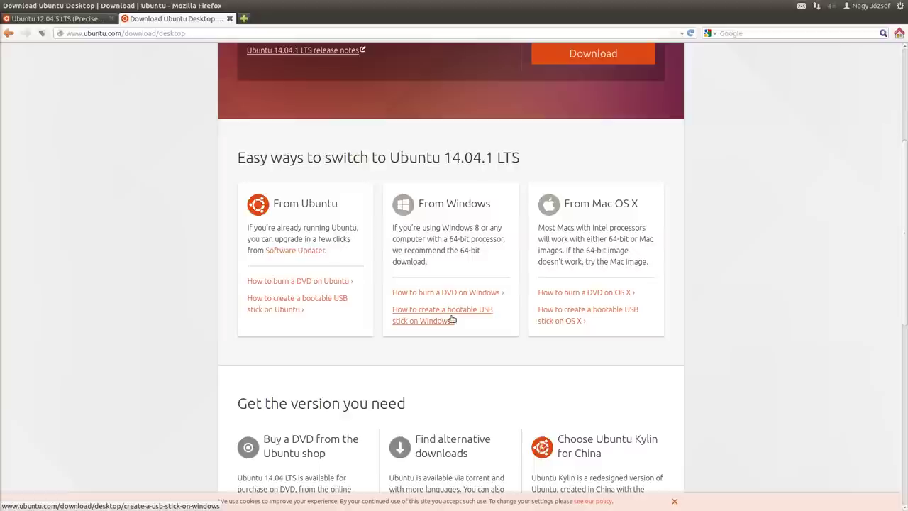
Open the 'How to burn a DVD on Windows' guide in a new tab and read through it
{"action": "right_click", "coordinate": [462, 294]}
{"action": "left_click", "coordinate": [490, 301]}
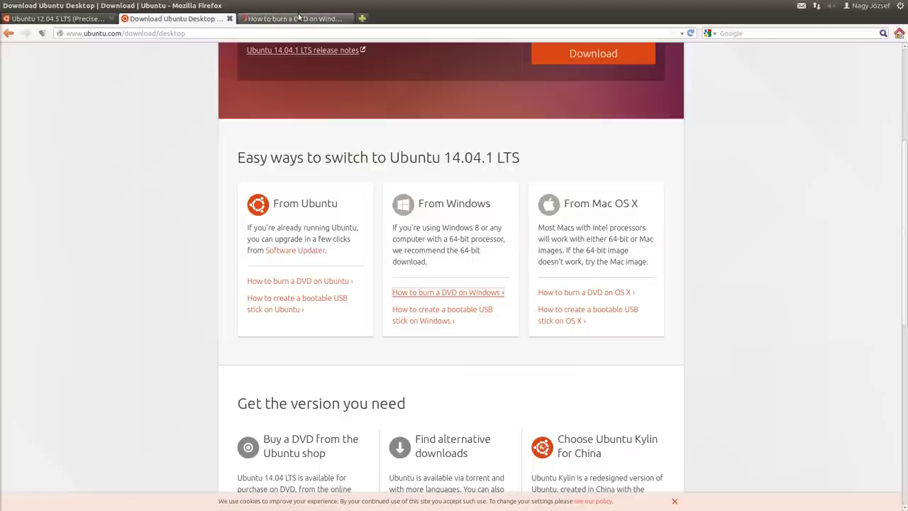
{"action": "left_click", "coordinate": [298, 19]}
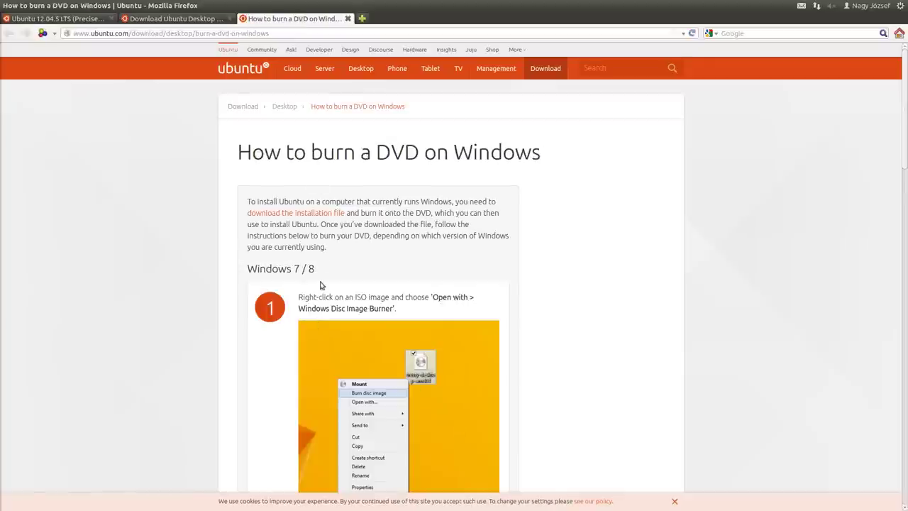
{"action": "left_click", "coordinate": [36, 20]}
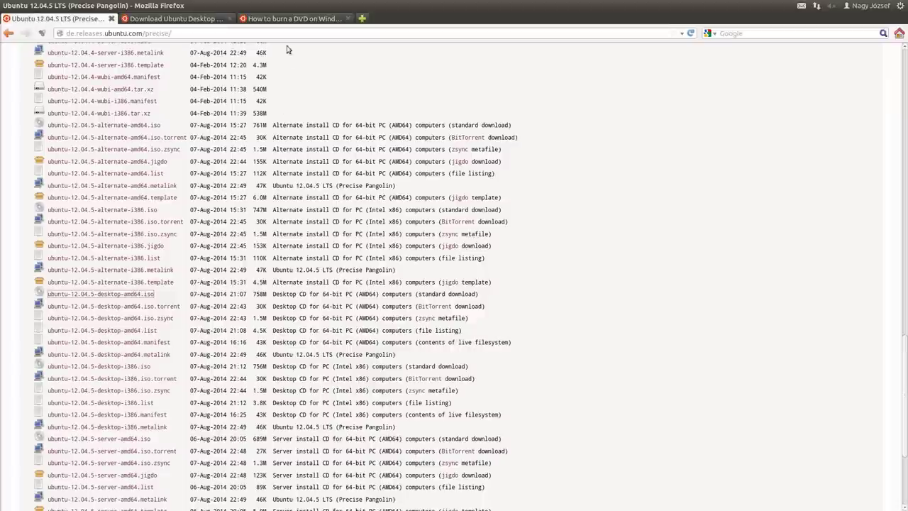
{"action": "left_click", "coordinate": [288, 18]}
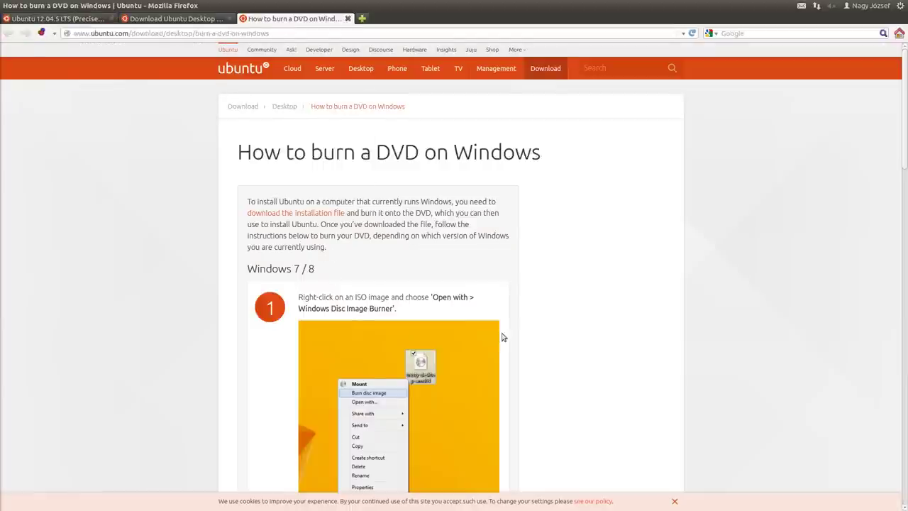
{"action": "scroll", "coordinate": [500, 338], "scroll_direction": "down", "scroll_amount": 2}
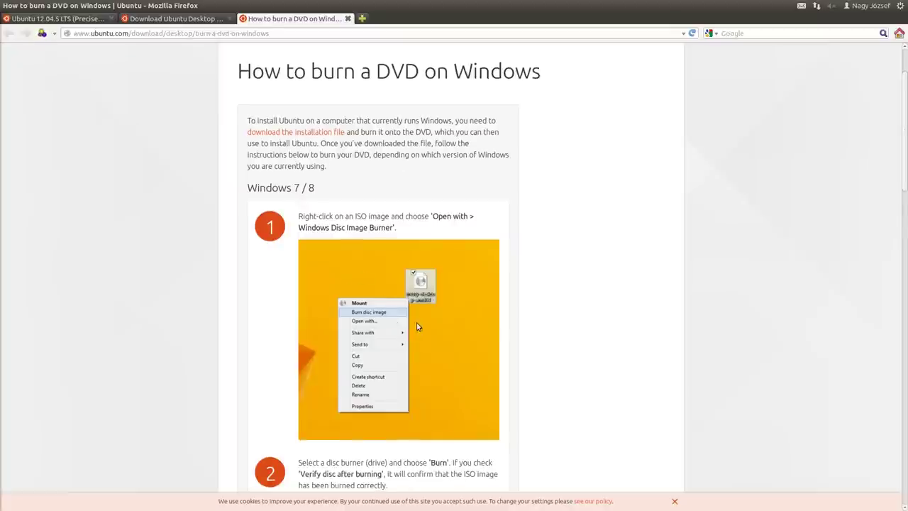
{"action": "scroll", "coordinate": [418, 334], "scroll_direction": "down", "scroll_amount": 6}
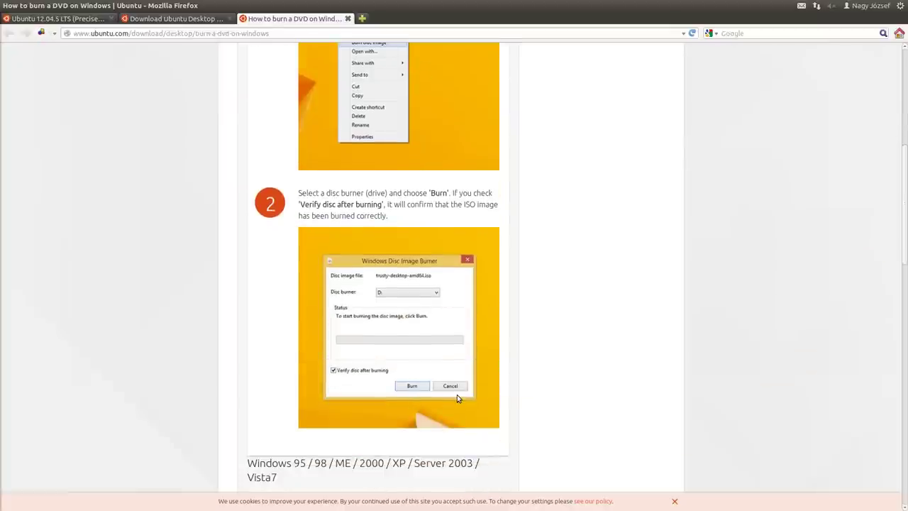
{"action": "scroll", "coordinate": [457, 396], "scroll_direction": "down", "scroll_amount": 5}
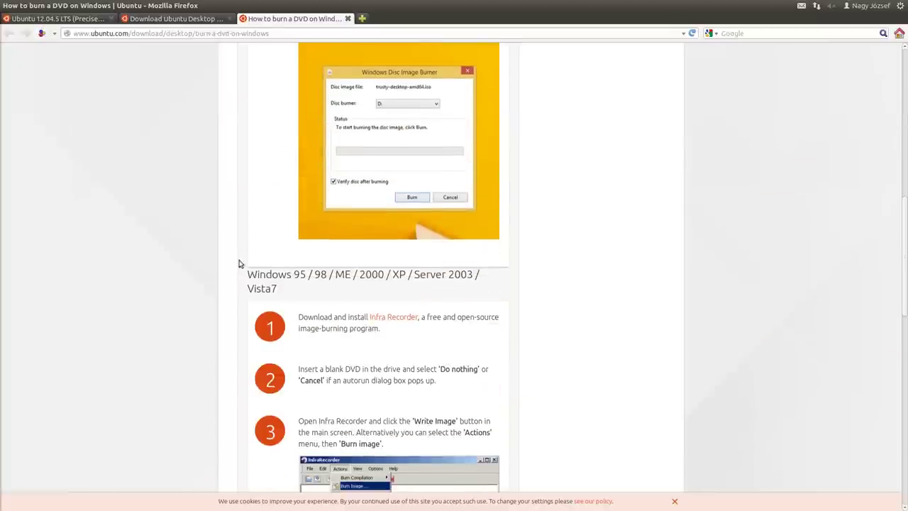
{"action": "scroll", "coordinate": [350, 310], "scroll_direction": "down", "scroll_amount": 8}
{"action": "scroll", "coordinate": [308, 192], "scroll_direction": "up", "scroll_amount": 6}
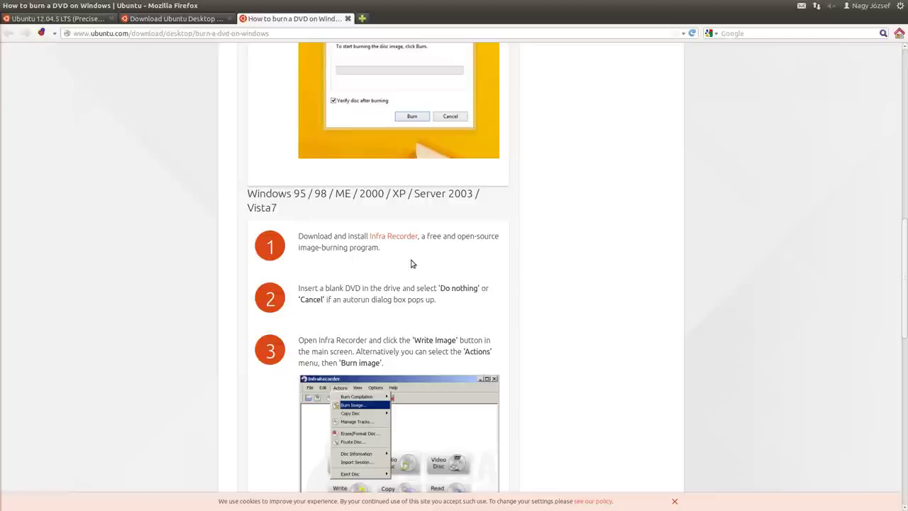
From the Download Ubuntu Desktop page, open the Windows bootable USB stick guide in a new tab
{"action": "key", "text": "ctrl+Page_Up"}
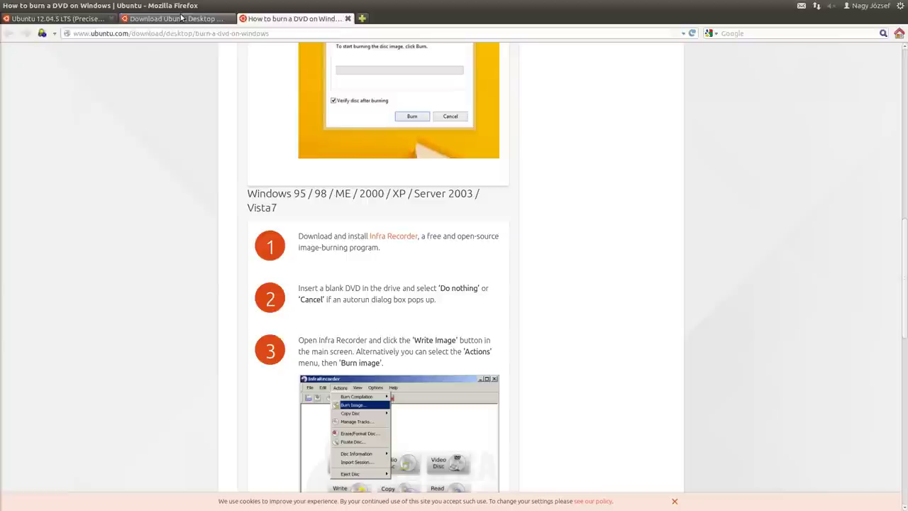
{"action": "right_click", "coordinate": [426, 312]}
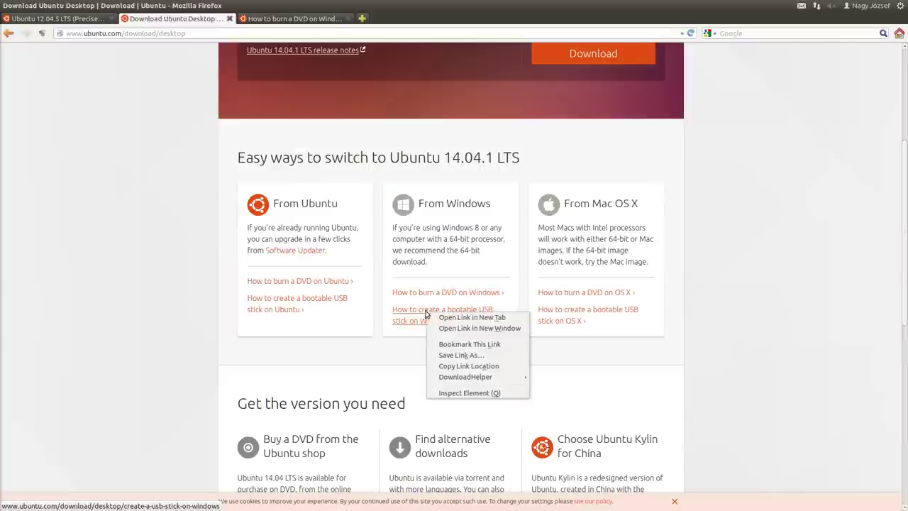
{"action": "left_click", "coordinate": [472, 318]}
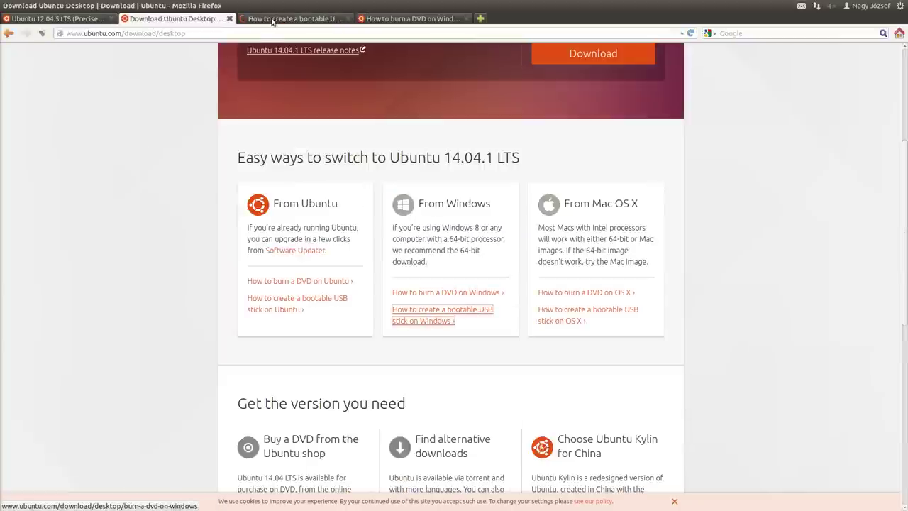
Read the bootable USB stick guide through step 3, noting the 2GB free-space requirement
{"action": "left_click", "coordinate": [291, 19]}
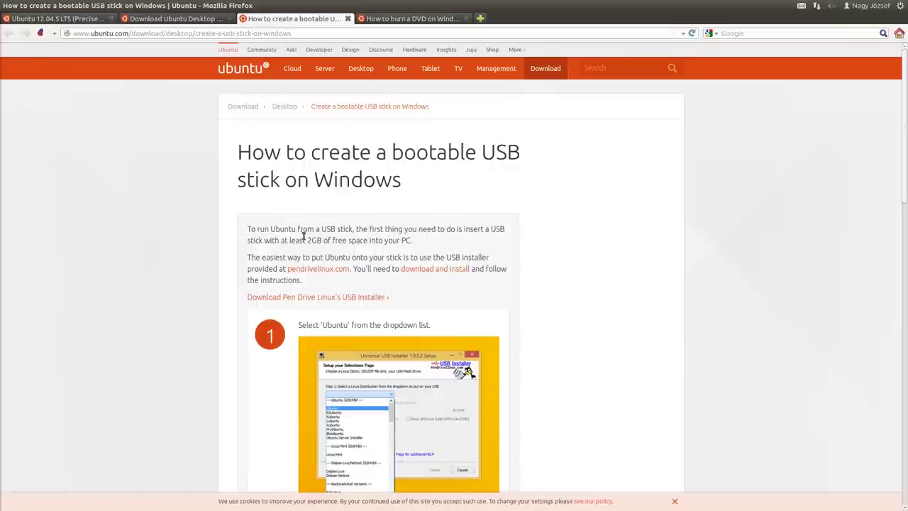
{"action": "left_click_drag", "start_coordinate": [253, 241], "coordinate": [350, 248]}
{"action": "left_click", "coordinate": [352, 248]}
{"action": "scroll", "coordinate": [369, 245], "scroll_direction": "down", "scroll_amount": 1}
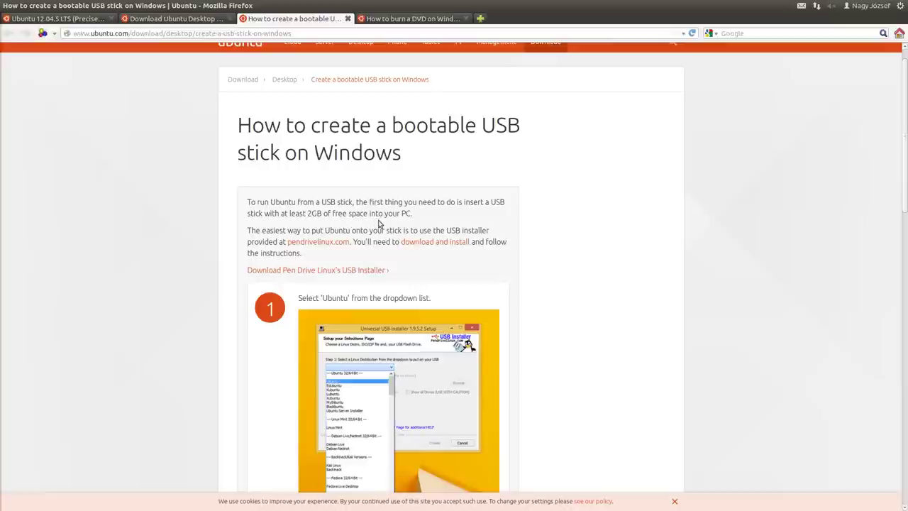
{"action": "scroll", "coordinate": [378, 224], "scroll_direction": "down", "scroll_amount": 1}
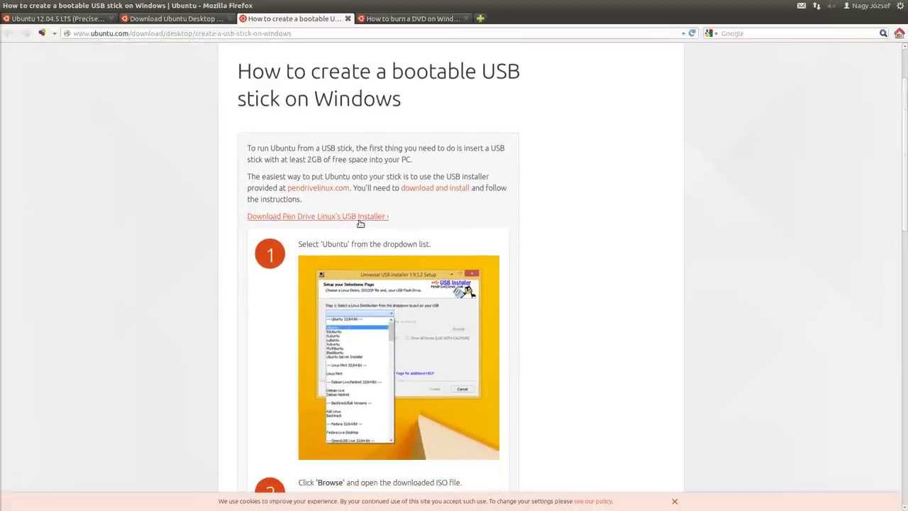
{"action": "scroll", "coordinate": [362, 223], "scroll_direction": "down", "scroll_amount": 5}
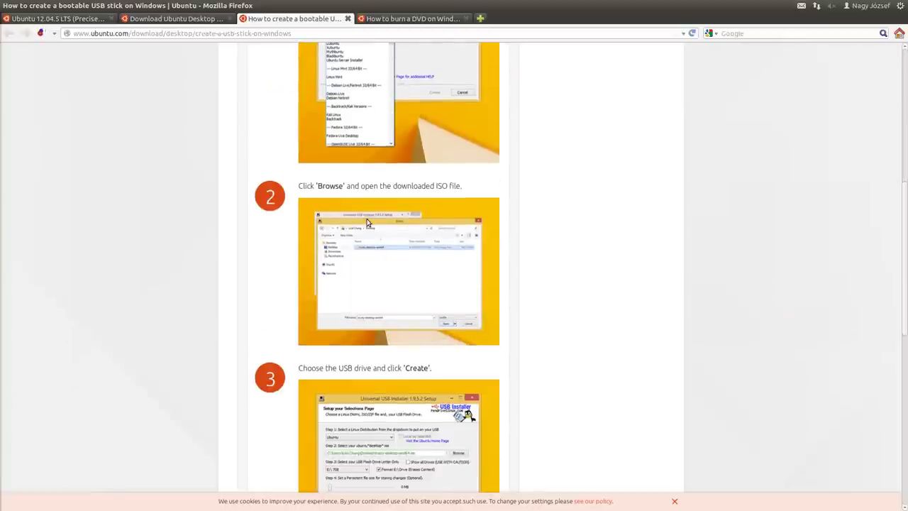
{"action": "scroll", "coordinate": [393, 316], "scroll_direction": "down", "scroll_amount": 3}
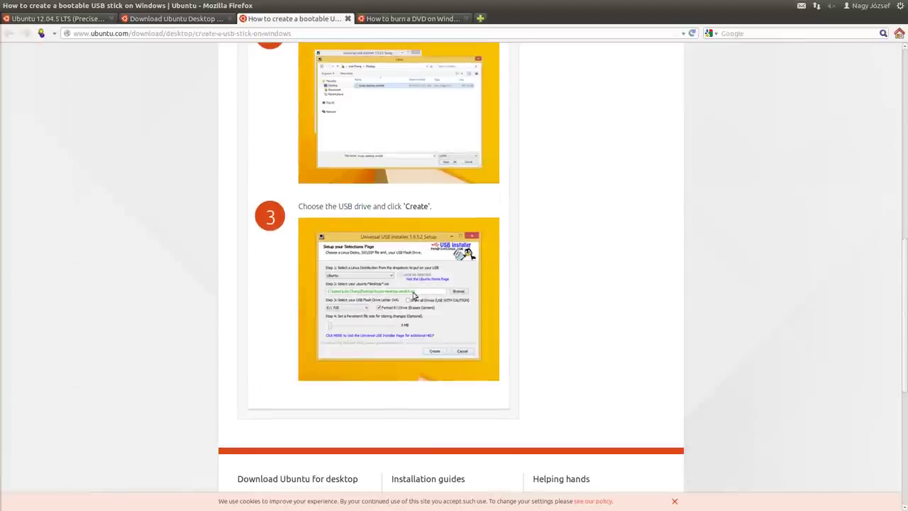
{"action": "scroll", "coordinate": [404, 334], "scroll_direction": "down", "scroll_amount": 3}
{"action": "scroll", "coordinate": [445, 324], "scroll_direction": "up", "scroll_amount": 1}
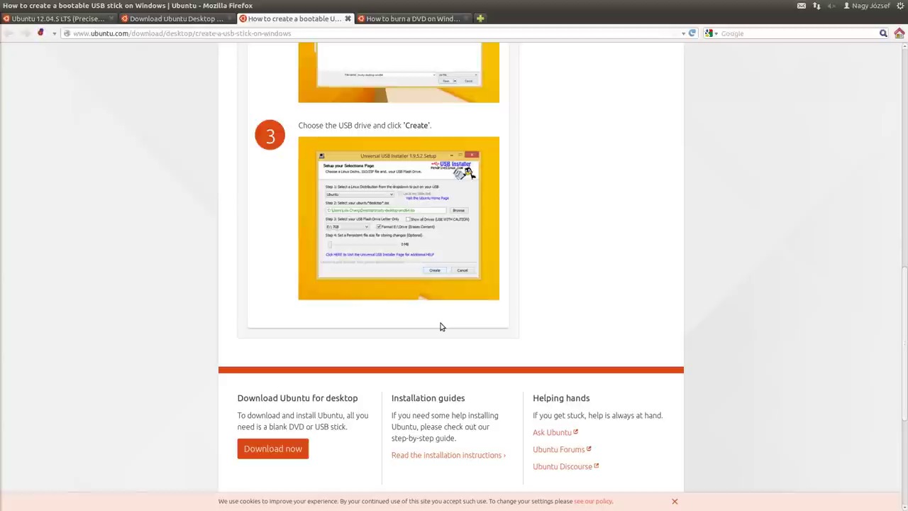
{"action": "left_click", "coordinate": [482, 19]}
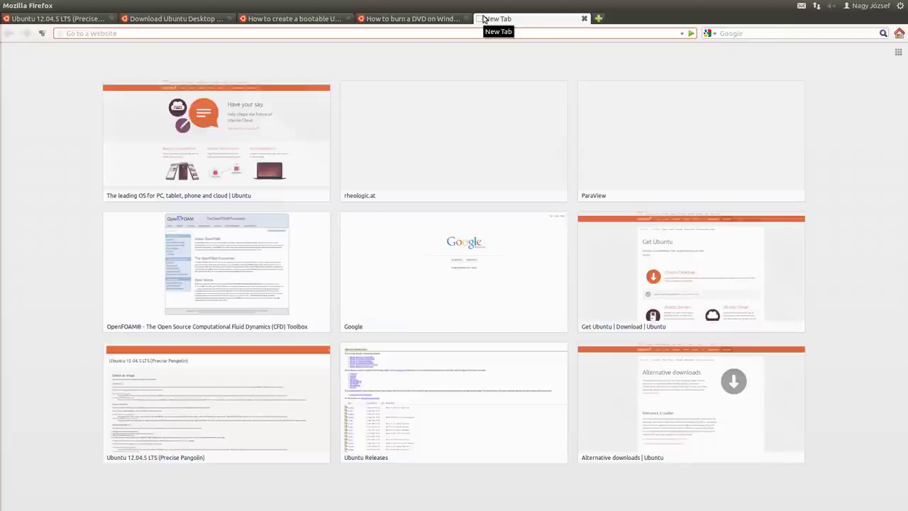
{"action": "type", "text": "www.openfoam.org/"}
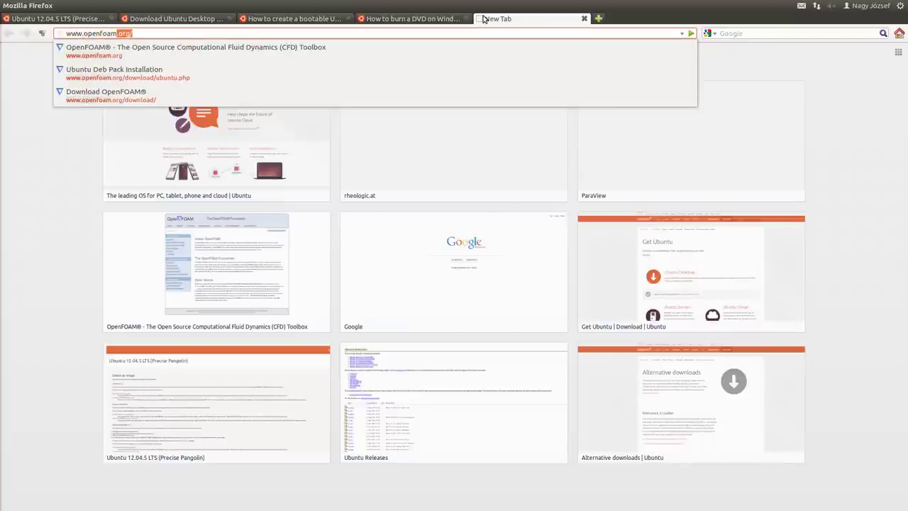
{"action": "key", "text": "Return"}
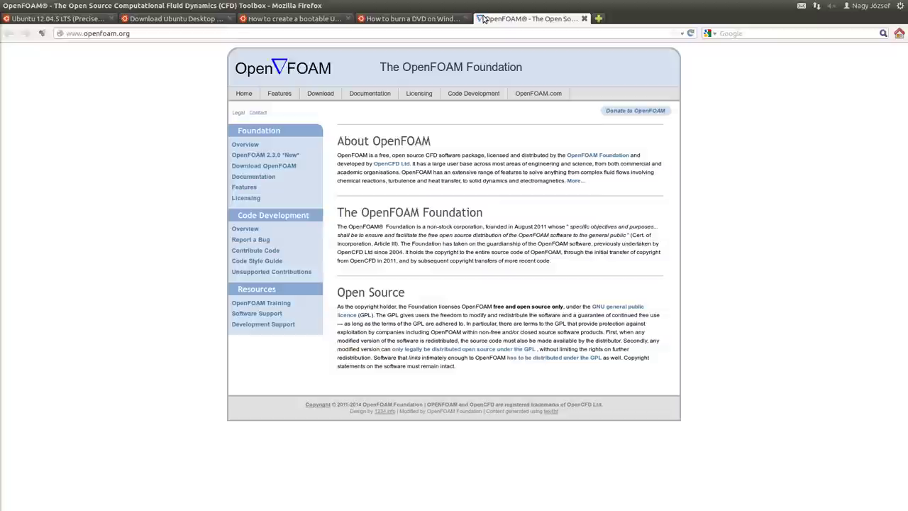
{"action": "mouse_move", "coordinate": [323, 94]}
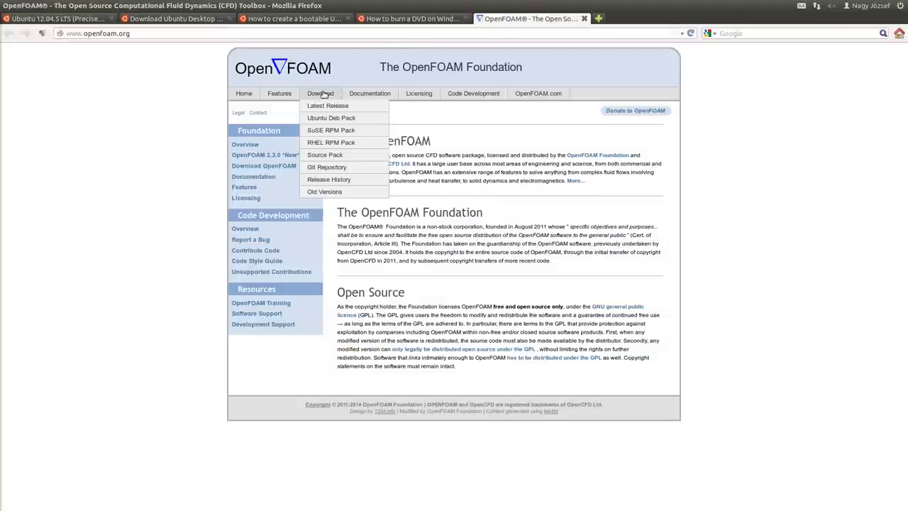
{"action": "left_click", "coordinate": [323, 94]}
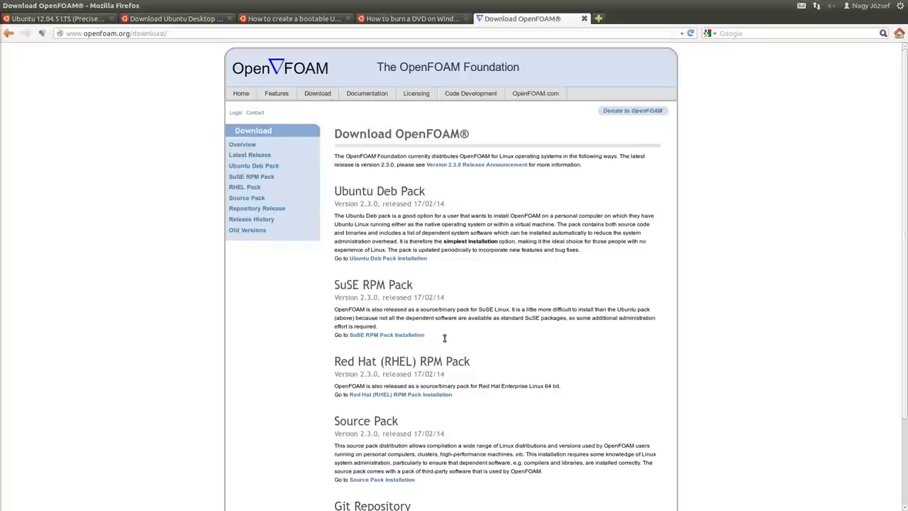
{"action": "scroll", "coordinate": [376, 386], "scroll_direction": "down", "scroll_amount": 3}
{"action": "scroll", "coordinate": [482, 271], "scroll_direction": "up", "scroll_amount": 3}
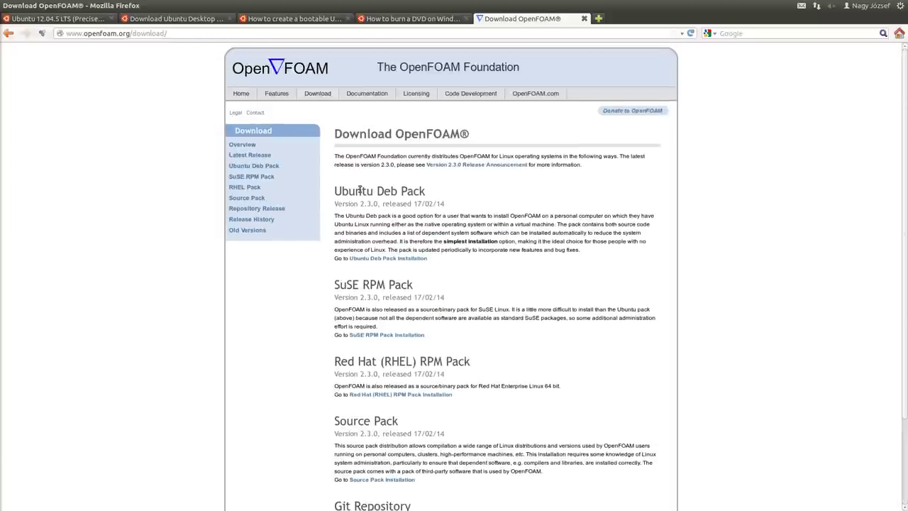
{"action": "double_click", "coordinate": [355, 191]}
{"action": "left_click", "coordinate": [355, 186]}
Go to the Ubuntu Deb Pack Installation page and select step 1's two repository commands
{"action": "mouse_move", "coordinate": [317, 97]}
{"action": "left_click", "coordinate": [318, 118]}
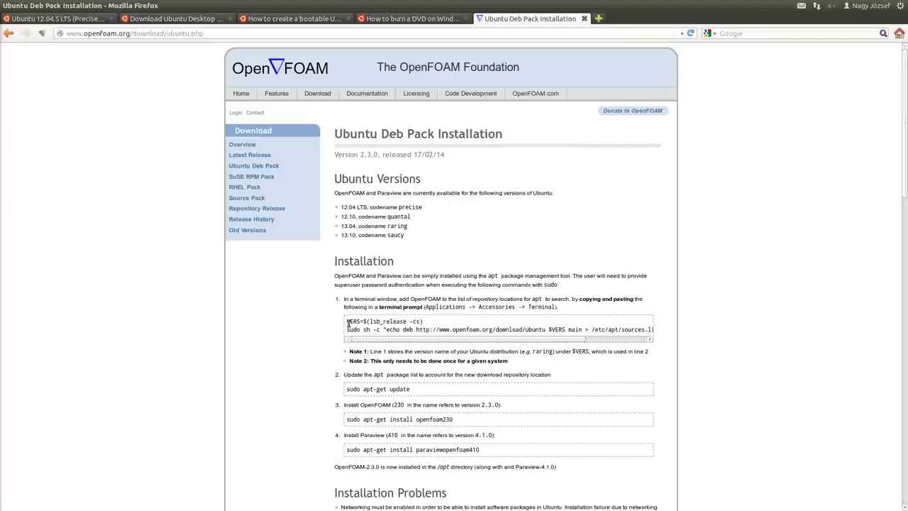
{"action": "left_click_drag", "start_coordinate": [347, 322], "coordinate": [727, 355]}
{"action": "key", "text": "ctrl+c"}
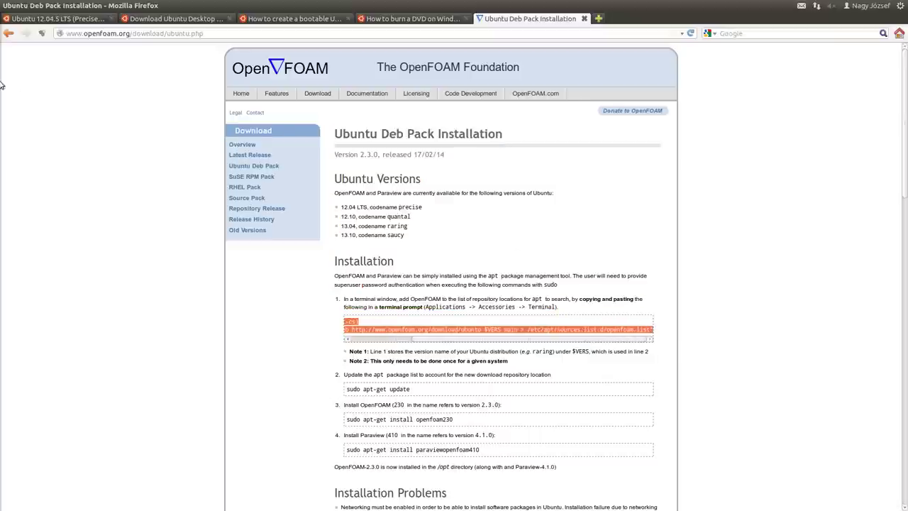
{"action": "mouse_move", "coordinate": [3, 85]}
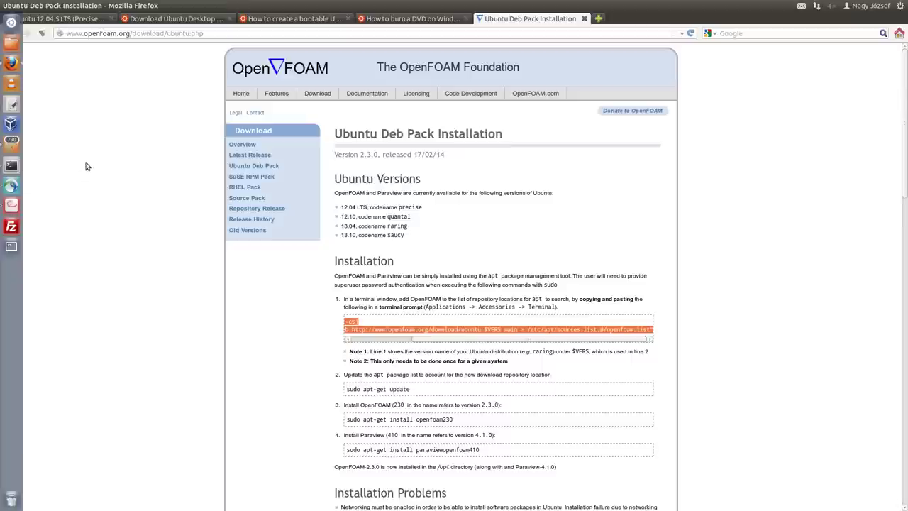
In a new terminal, run the pasted VERS and sudo sh -c repository commands, authorising with sudo
{"action": "key", "text": "ctrl+alt+t"}
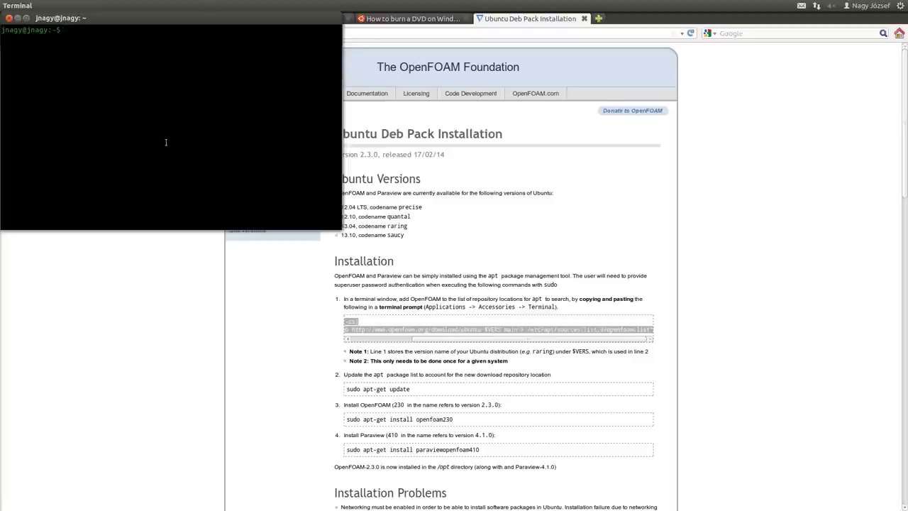
{"action": "key", "text": "ctrl+shift+v"}
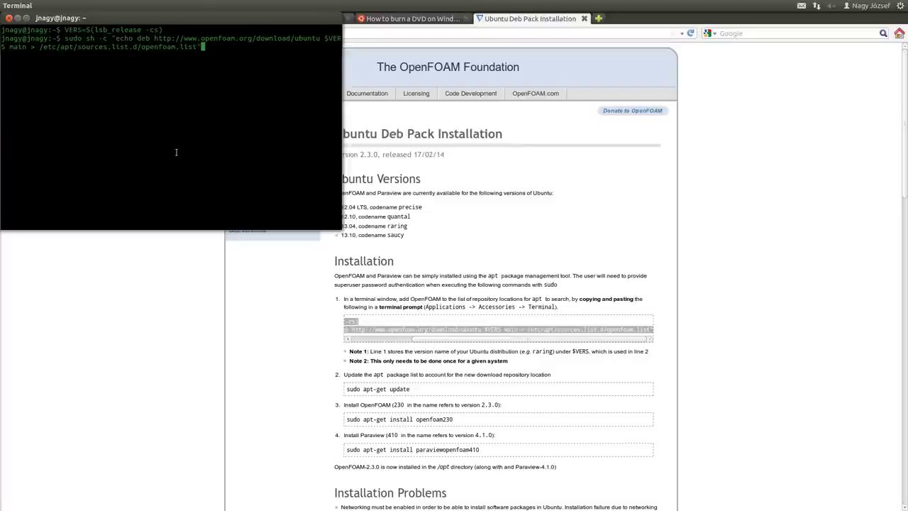
{"action": "key", "text": "Return"}
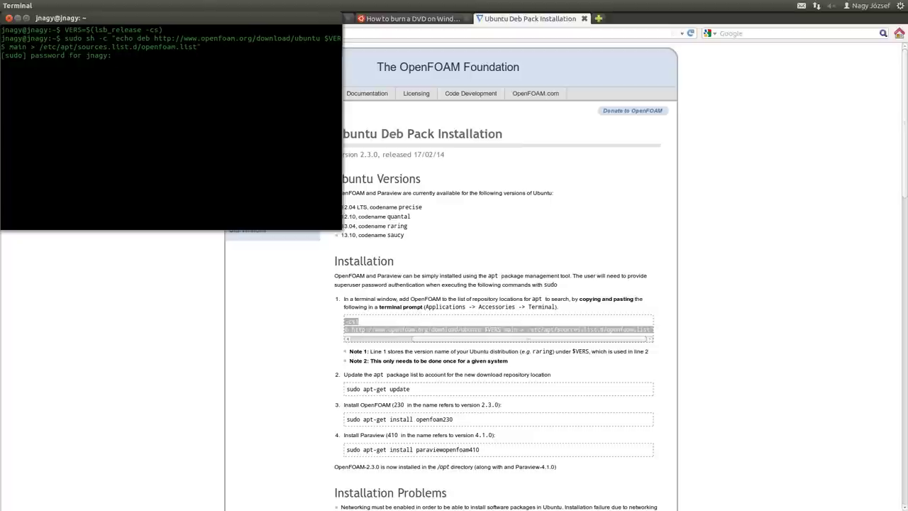
{"action": "key", "text": "Return"}
{"action": "left_click", "coordinate": [290, 354]}
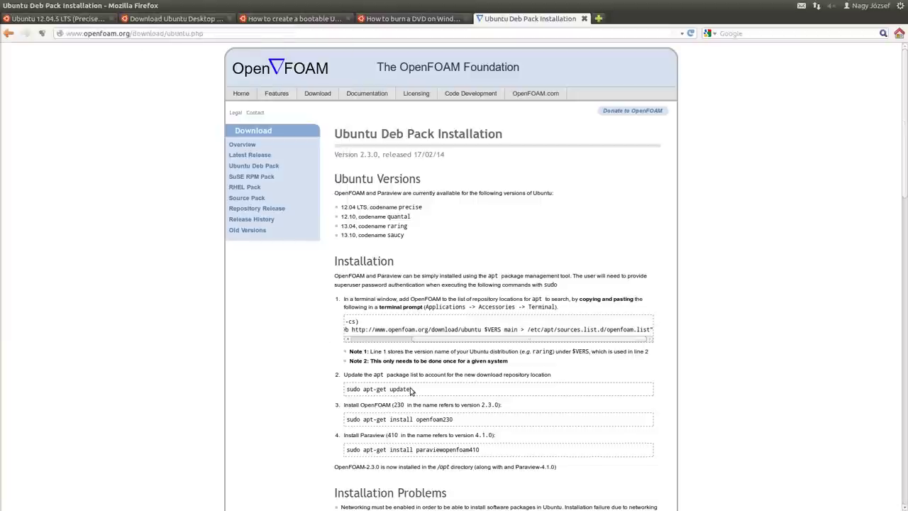
Paste and run 'sudo apt-get update' in Terminal to refresh the package lists
{"action": "left_click_drag", "start_coordinate": [410, 387], "coordinate": [349, 395]}
{"action": "key", "text": "ctrl+c"}
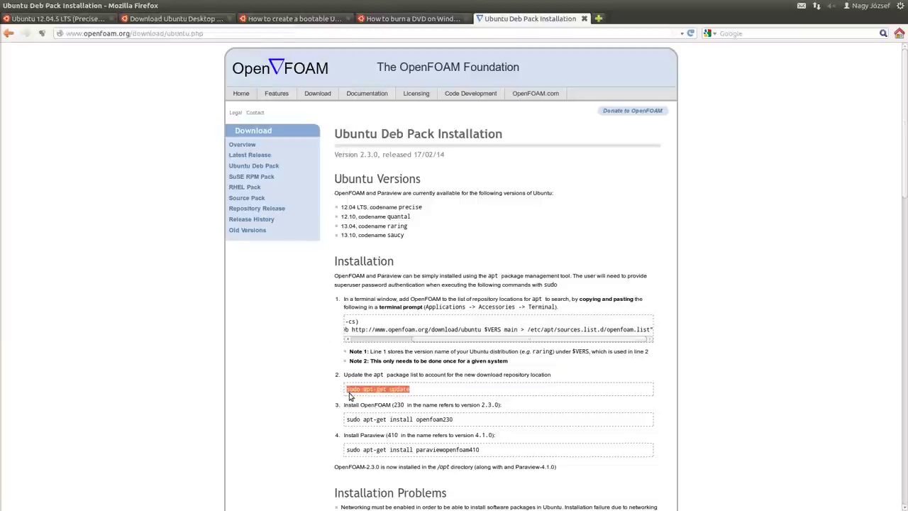
{"action": "key", "text": "alt+Tab"}
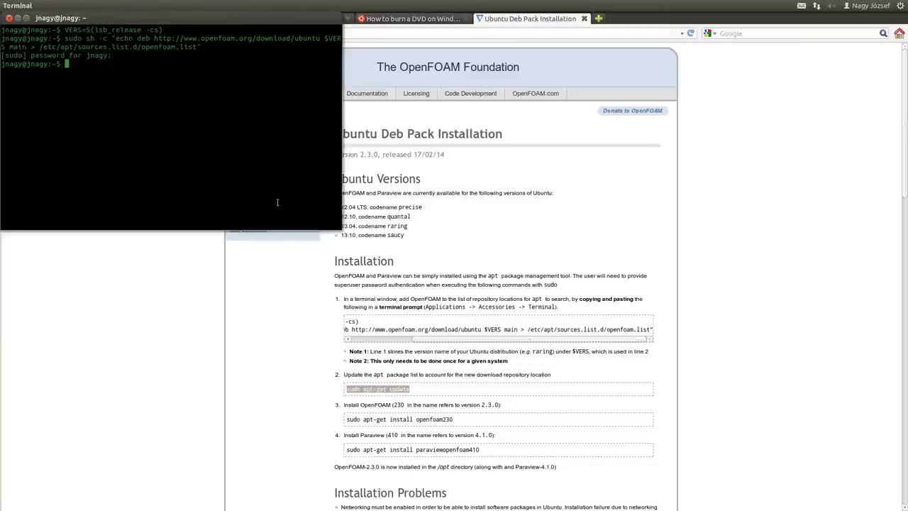
{"action": "middle_click", "coordinate": [269, 182]}
{"action": "key", "text": "Return"}
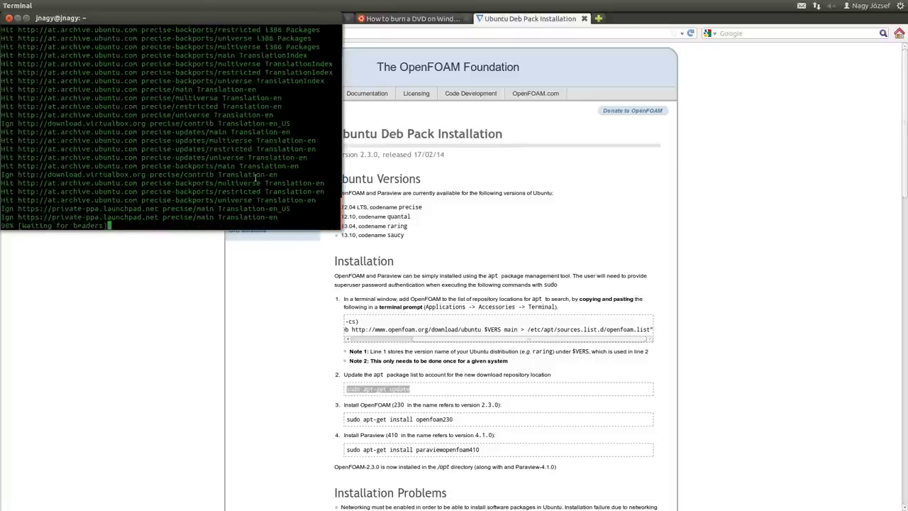
Paste and run 'sudo apt-get install openfoam230' in Terminal
{"action": "triple_click", "coordinate": [458, 420]}
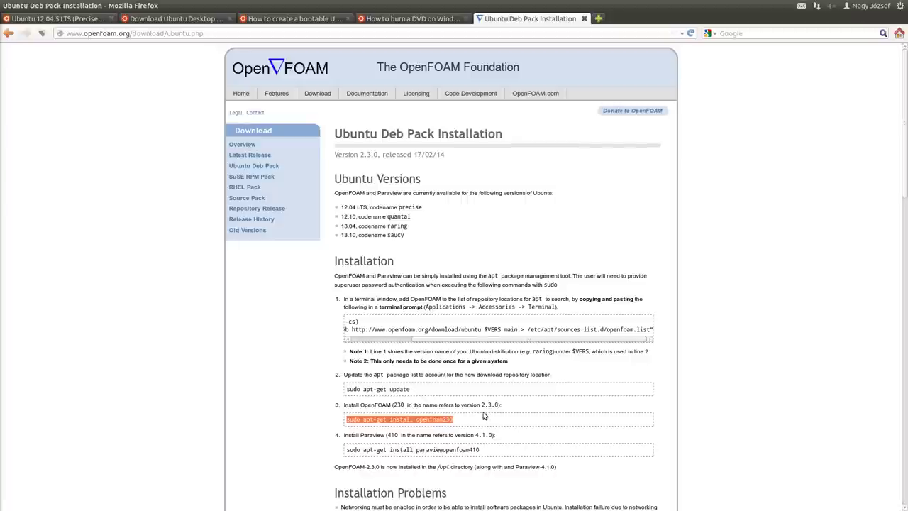
{"action": "key", "text": "alt+Tab"}
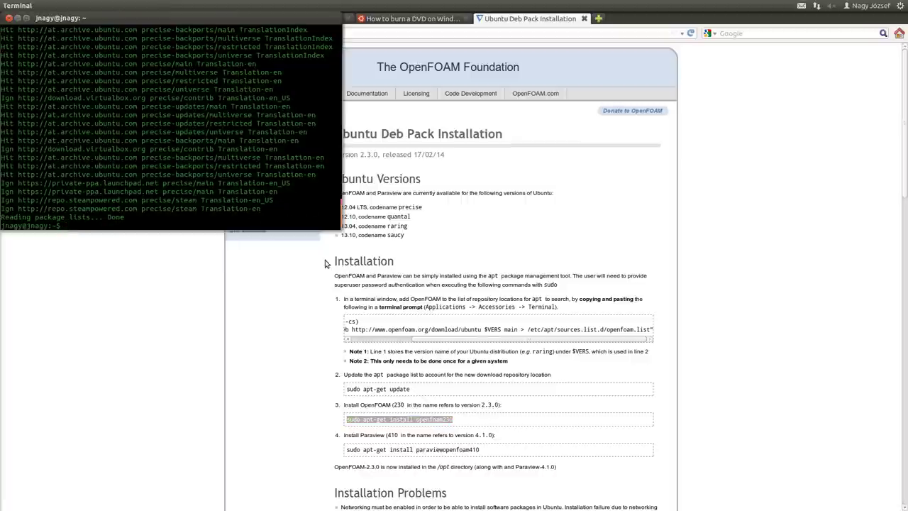
{"action": "middle_click", "coordinate": [296, 217]}
{"action": "key", "text": "Return"}
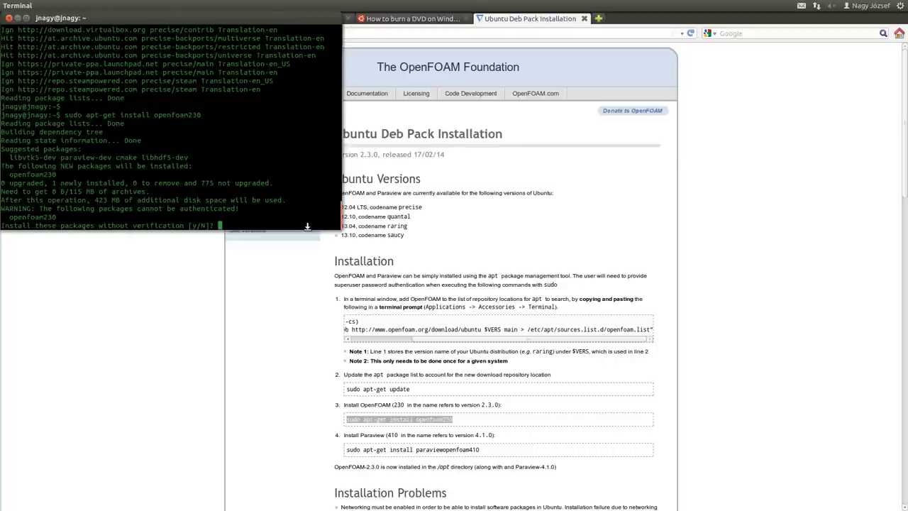
Answer y to install openfoam230, copy the '. /opt/openfoam230/etc/bashrc' line, and maximize Terminal
{"action": "type", "text": "y"}
{"action": "key", "text": "Return"}
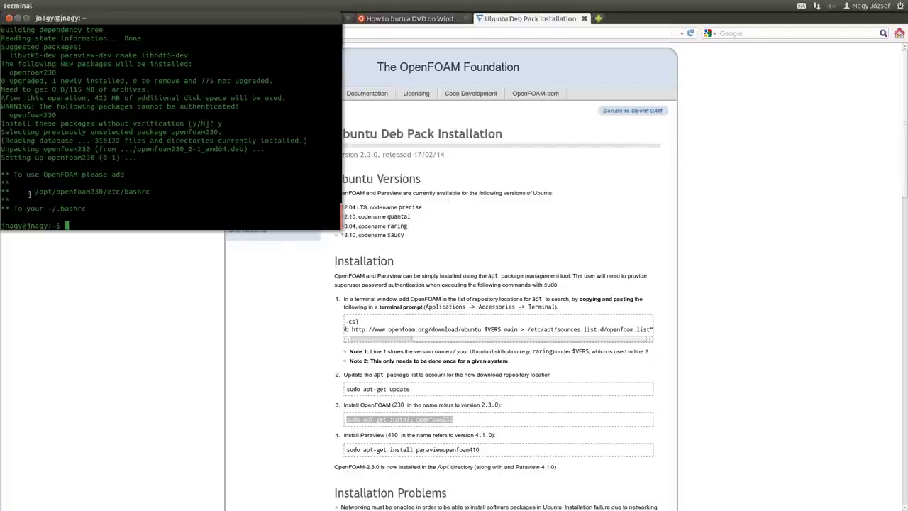
{"action": "left_click_drag", "start_coordinate": [25, 191], "coordinate": [67, 191]}
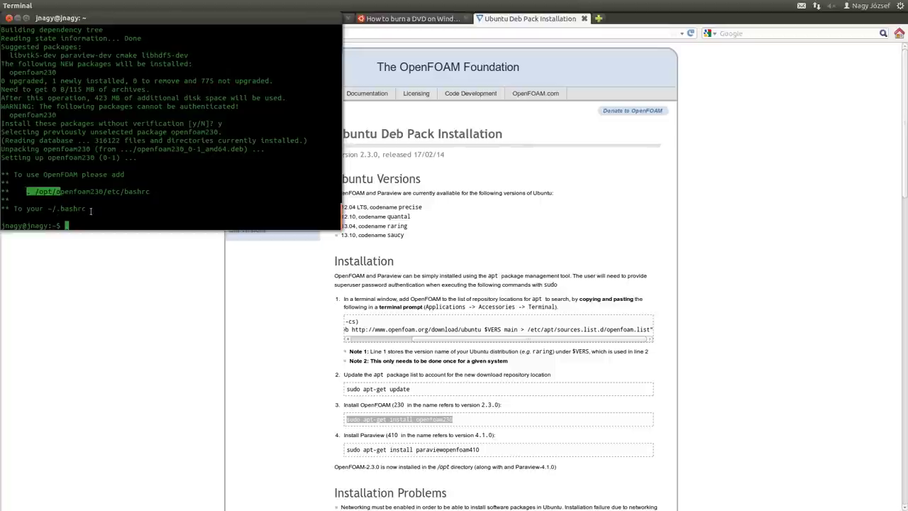
{"action": "left_click", "coordinate": [29, 191]}
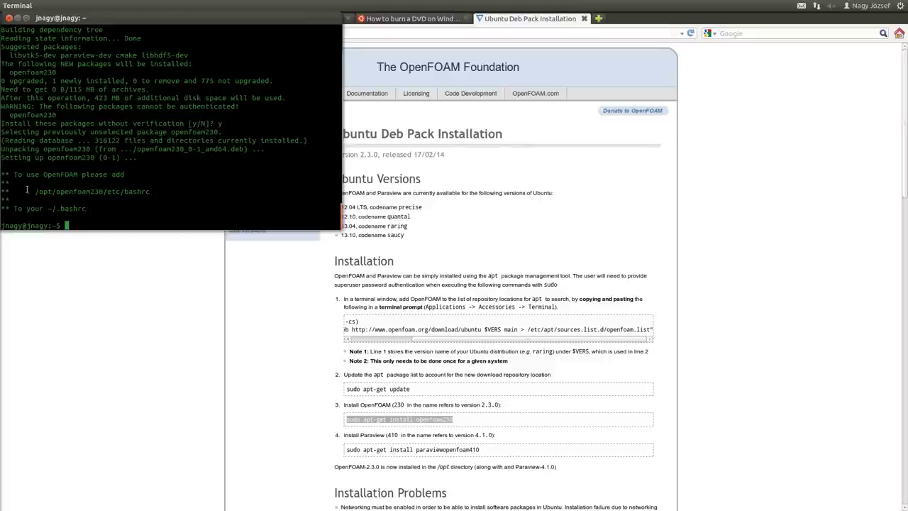
{"action": "left_click_drag", "start_coordinate": [27, 191], "coordinate": [151, 191]}
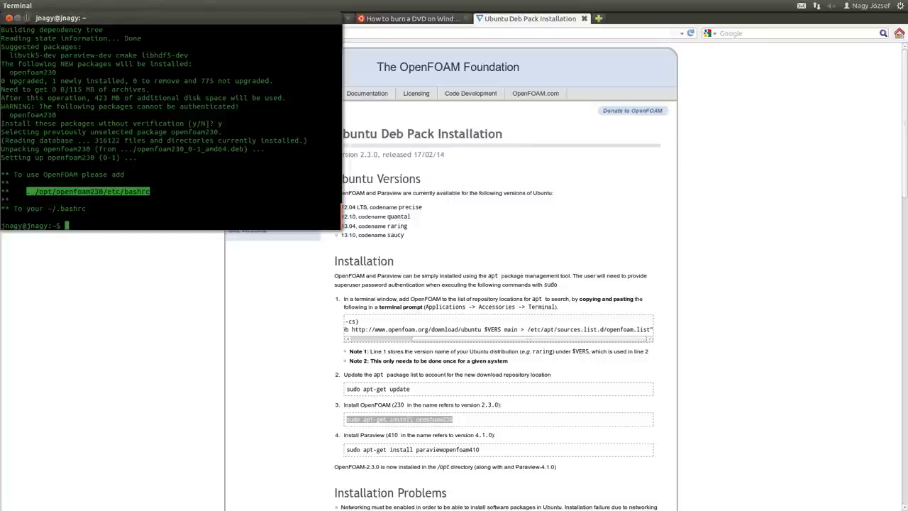
{"action": "left_click", "coordinate": [26, 18]}
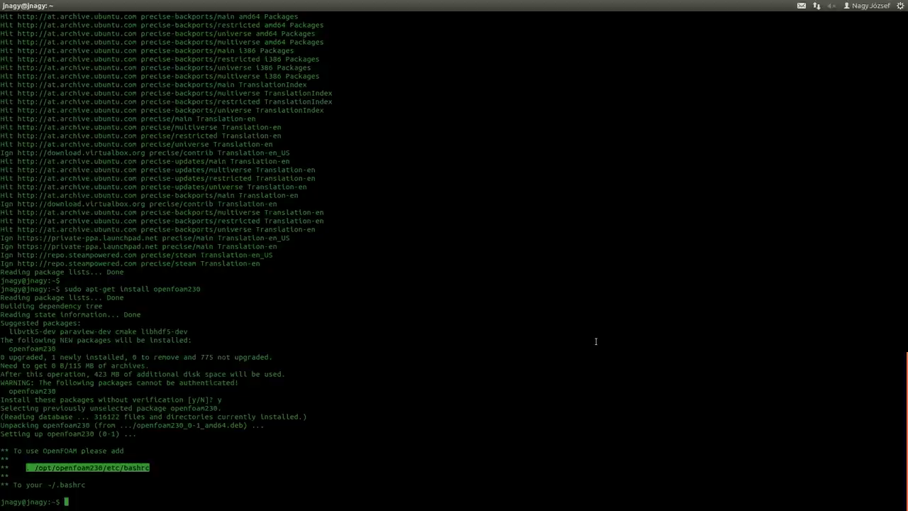
Open .bashrc in nano and paste '. /opt/openfoam230/etc/bashrc' as a new last line
{"action": "type", "text": "nano .bashrc"}
{"action": "key", "text": "Return"}
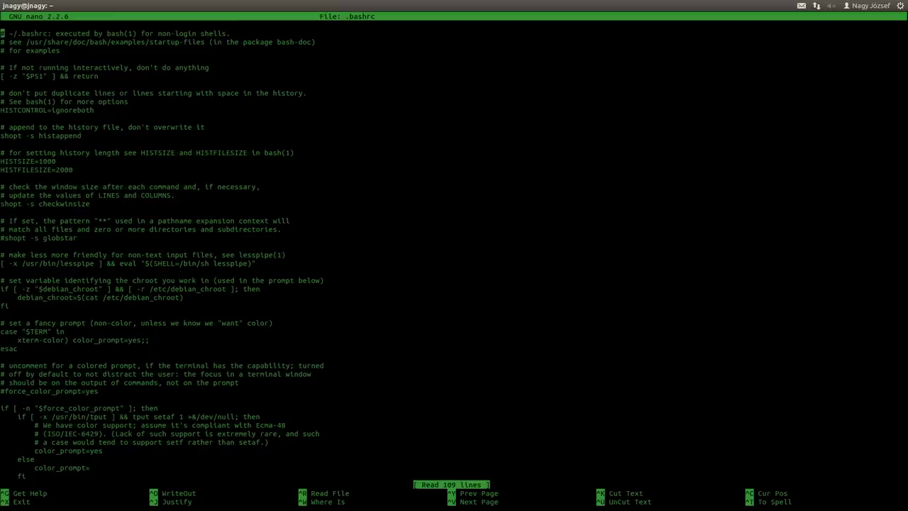
{"action": "key", "text": "Down"}
{"action": "key", "text": "Down"}
{"action": "key", "text": "Down"}
{"action": "key", "text": "Down"}
{"action": "key", "text": "Down"}
{"action": "key", "text": "Down"}
{"action": "key", "text": "Down"}
{"action": "key", "text": "Down"}
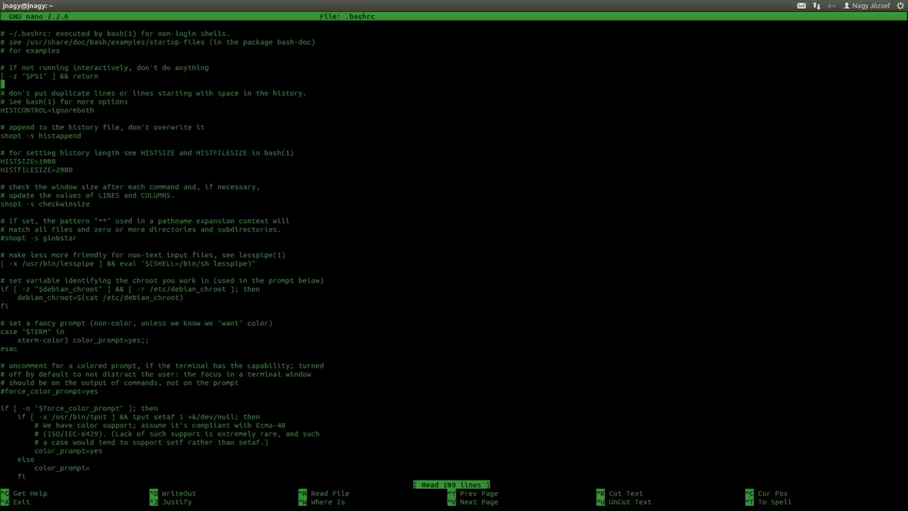
{"action": "key", "text": "Down"}
{"action": "key", "text": "Down"}
{"action": "key", "text": "Down"}
{"action": "key", "text": "Down"}
{"action": "key", "text": "Down"}
{"action": "key", "text": "Down"}
{"action": "key", "text": "Down"}
{"action": "key", "text": "Down"}
{"action": "key", "text": "Down"}
{"action": "key", "text": "Down"}
{"action": "key", "text": "Down"}
{"action": "key", "text": "Down"}
{"action": "key", "text": "Down"}
{"action": "key", "text": "Down"}
{"action": "key", "text": "Down"}
{"action": "key", "text": "Down"}
{"action": "key", "text": "Down"}
{"action": "key", "text": "Down"}
{"action": "key", "text": "Down"}
{"action": "key", "text": "Down"}
{"action": "key", "text": "Down"}
{"action": "key", "text": "Down"}
{"action": "key", "text": "Down"}
{"action": "key", "text": "Down"}
{"action": "key", "text": "Down"}
{"action": "key", "text": "Down"}
{"action": "key", "text": "Down"}
{"action": "key", "text": "Down"}
{"action": "key", "text": "Down"}
{"action": "key", "text": "Down"}
{"action": "key", "text": "Down"}
{"action": "key", "text": "Down"}
{"action": "key", "text": "Down"}
{"action": "key", "text": "Down"}
{"action": "key", "text": "Down"}
{"action": "key", "text": "Down"}
{"action": "key", "text": "Down"}
{"action": "key", "text": "Down"}
{"action": "key", "text": "Down"}
{"action": "key", "text": "Down"}
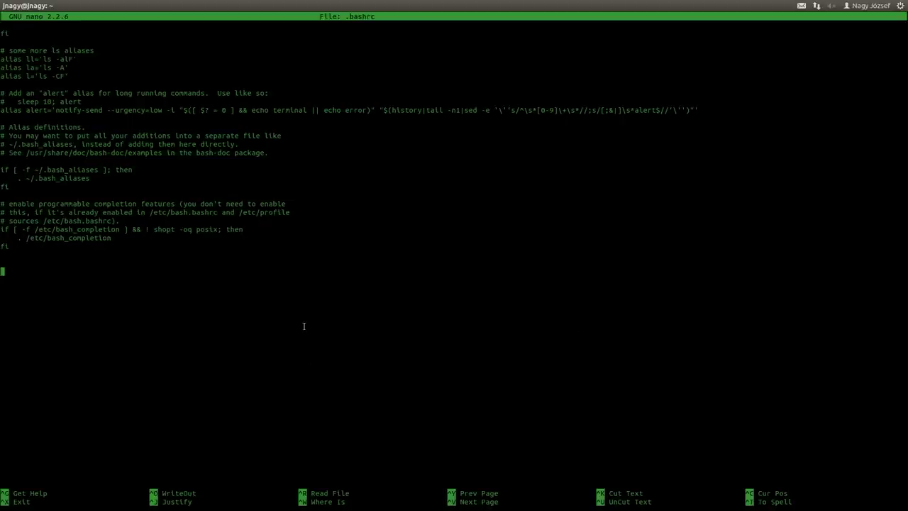
{"action": "key", "text": "Return"}
{"action": "key", "text": "Return"}
{"action": "type", "text": ". /opt/openfoam230/etc/bashrc"}
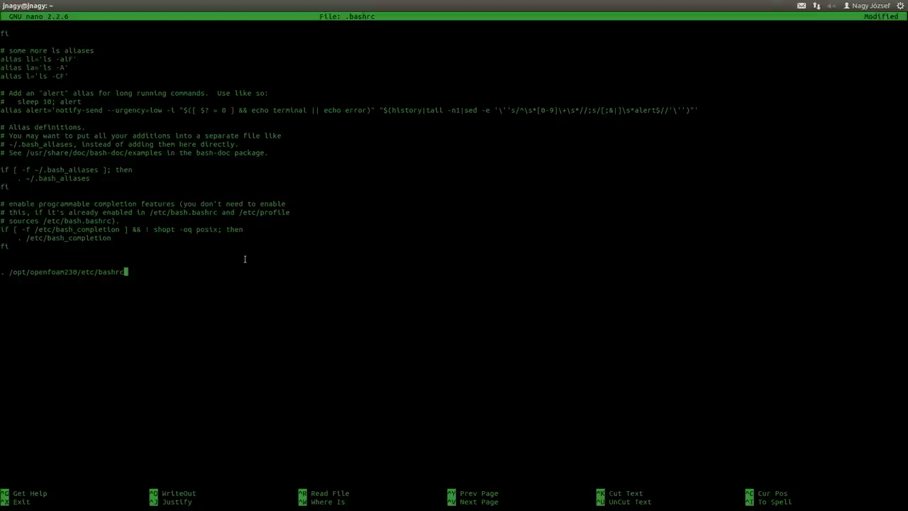
Save .bashrc, exit nano, and close the terminal window
{"action": "key", "text": "ctrl+o"}
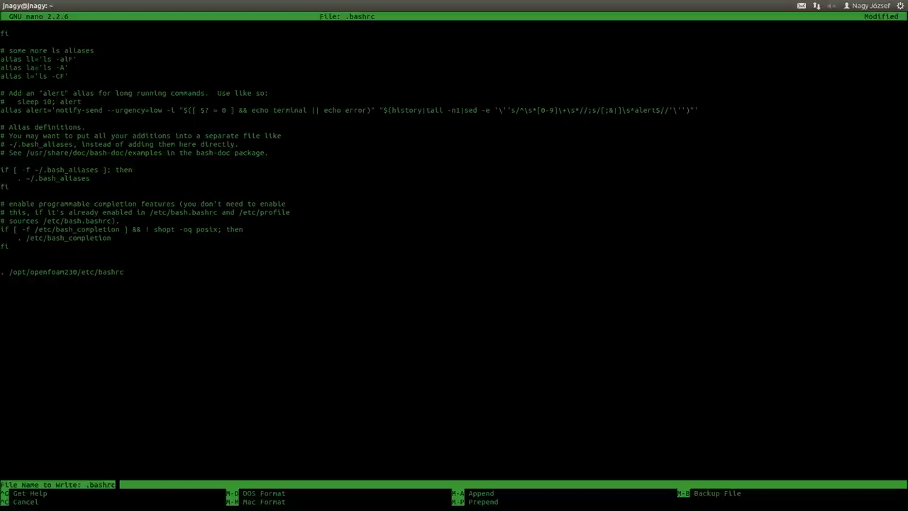
{"action": "key", "text": "Return"}
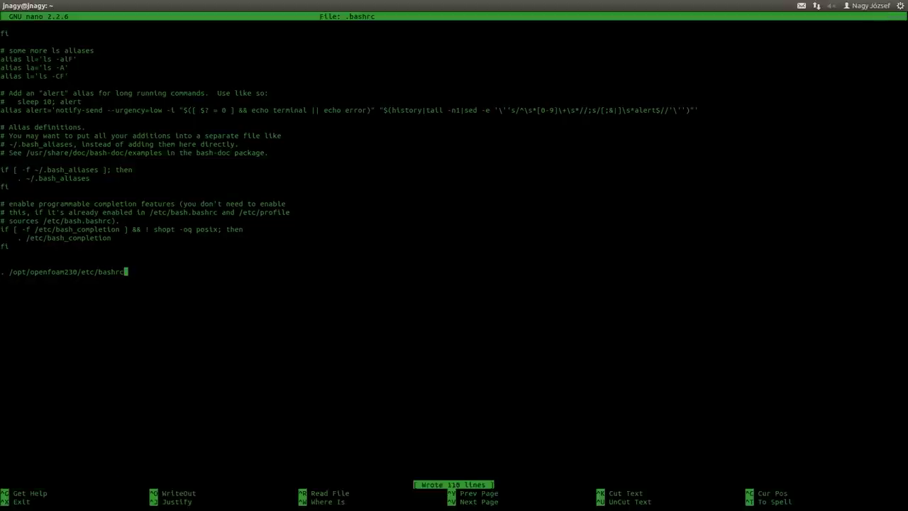
{"action": "key", "text": "ctrl+x"}
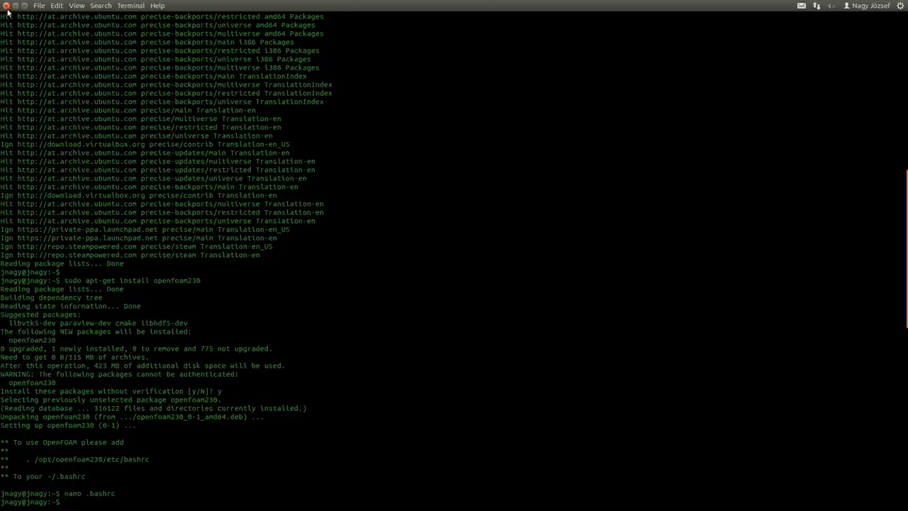
{"action": "left_click", "coordinate": [6, 6]}
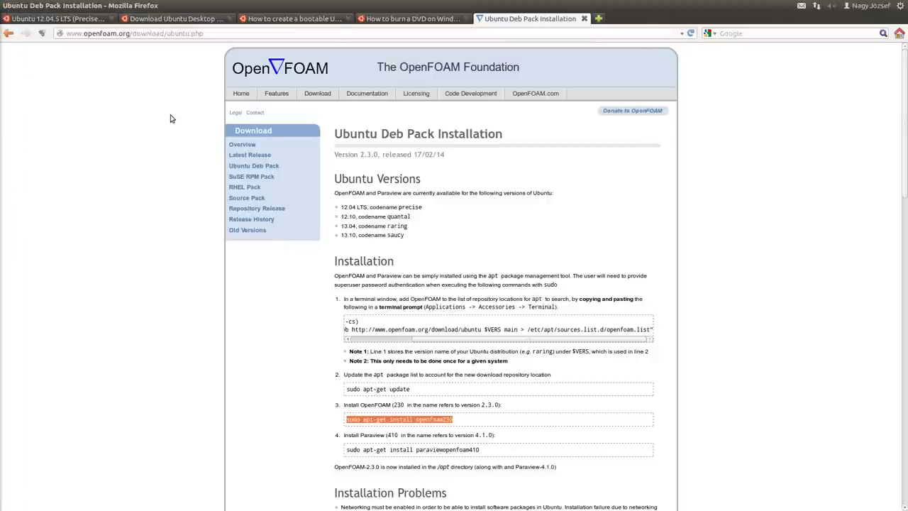
Open a new terminal, copy the paraviewopenfoam410 install command, and open a blank Firefox tab
{"action": "key", "text": "ctrl+alt+t"}
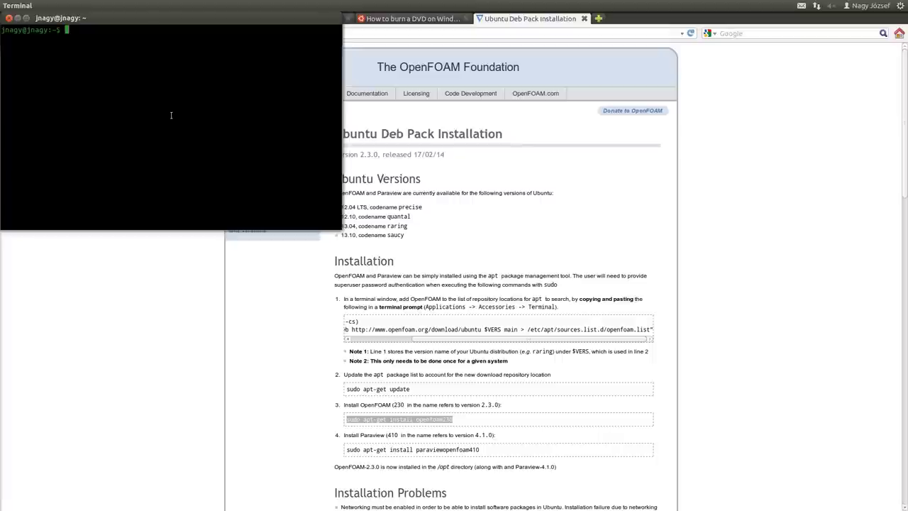
{"action": "mouse_move", "coordinate": [32, 5]}
{"action": "left_click_drag", "start_coordinate": [489, 451], "coordinate": [343, 452]}
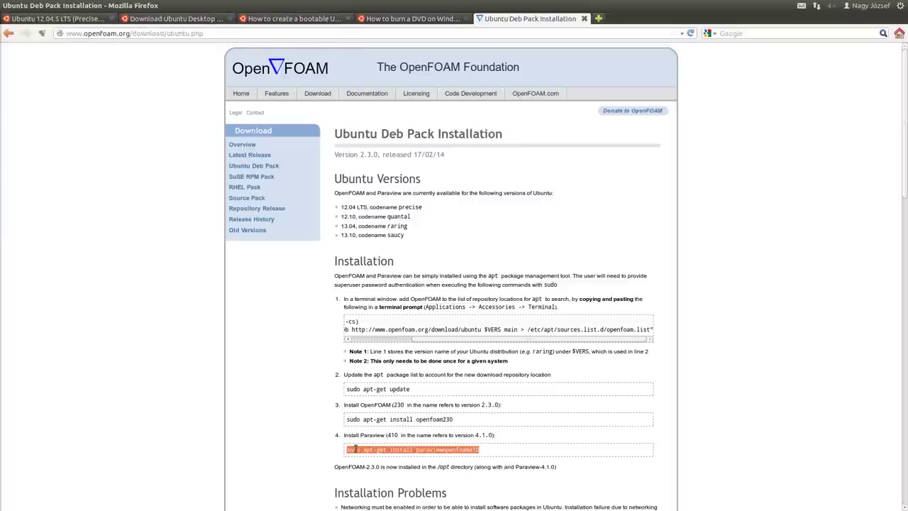
{"action": "key", "text": "alt+Tab"}
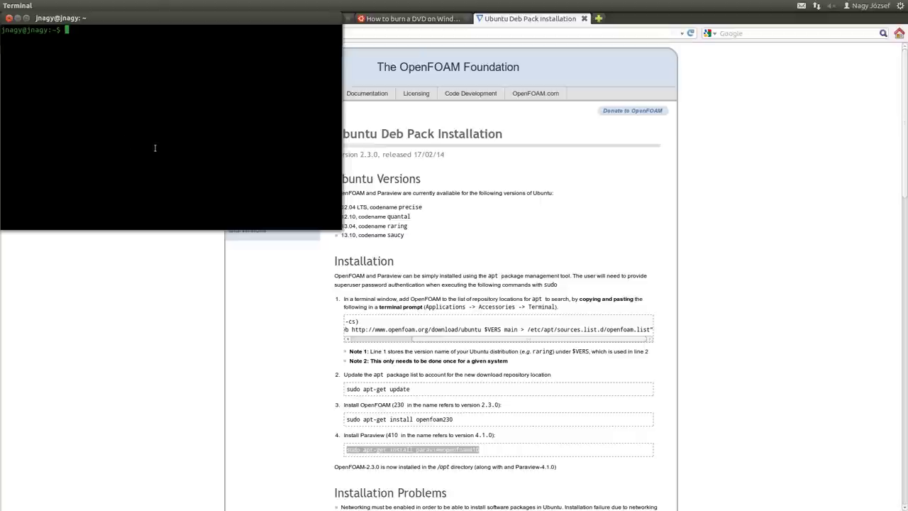
{"action": "left_click", "coordinate": [476, 273]}
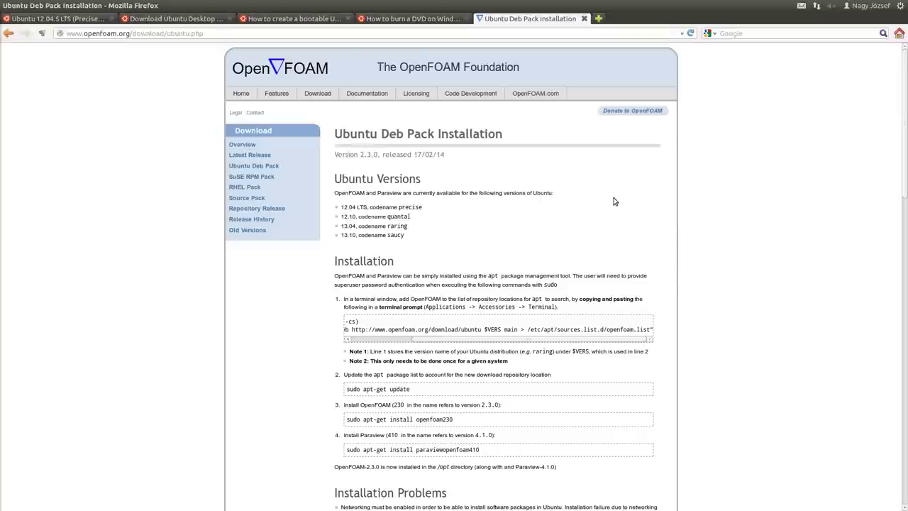
{"action": "left_click", "coordinate": [598, 20]}
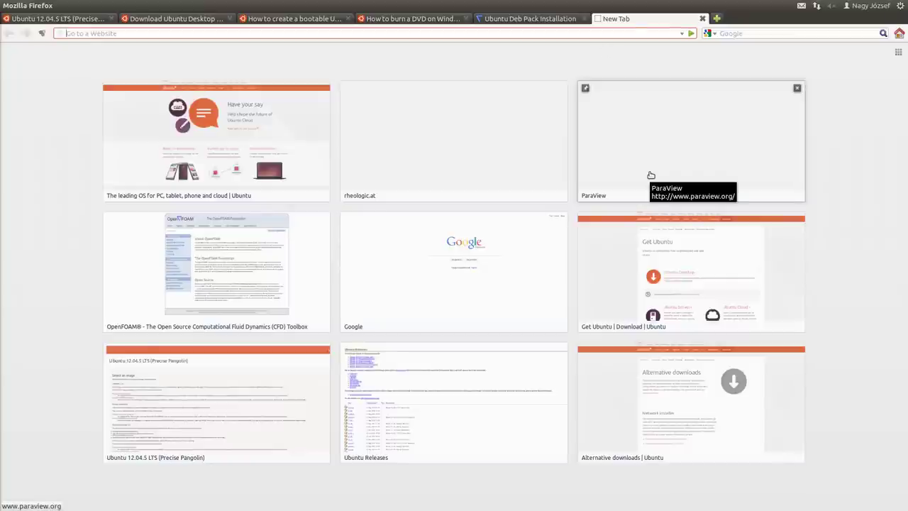
Download ParaView v4.1 for Linux 64-bit from paraview.org's download page
{"action": "type", "text": "www.paraview.org"}
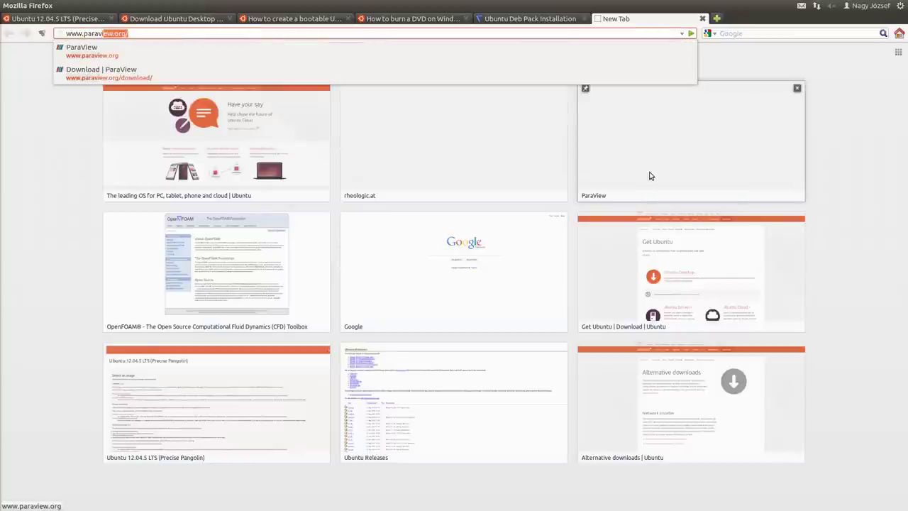
{"action": "key", "text": "Return"}
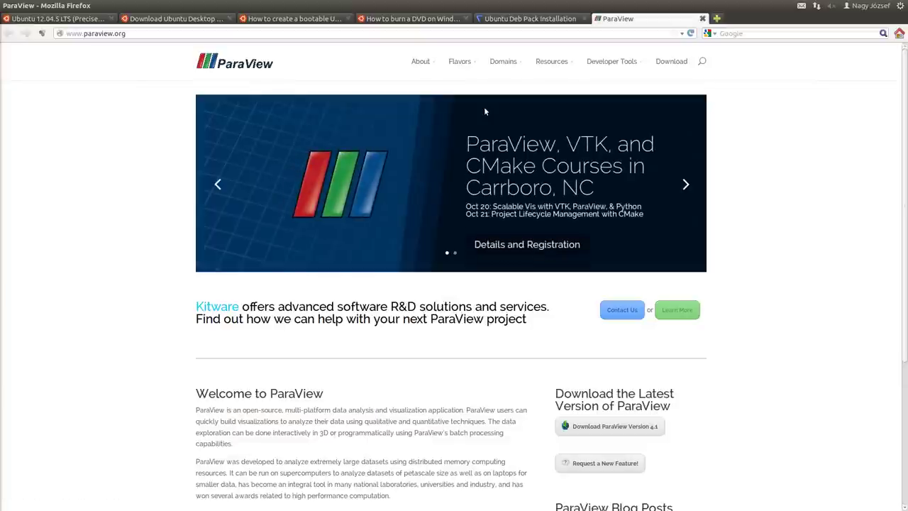
{"action": "left_click", "coordinate": [676, 62]}
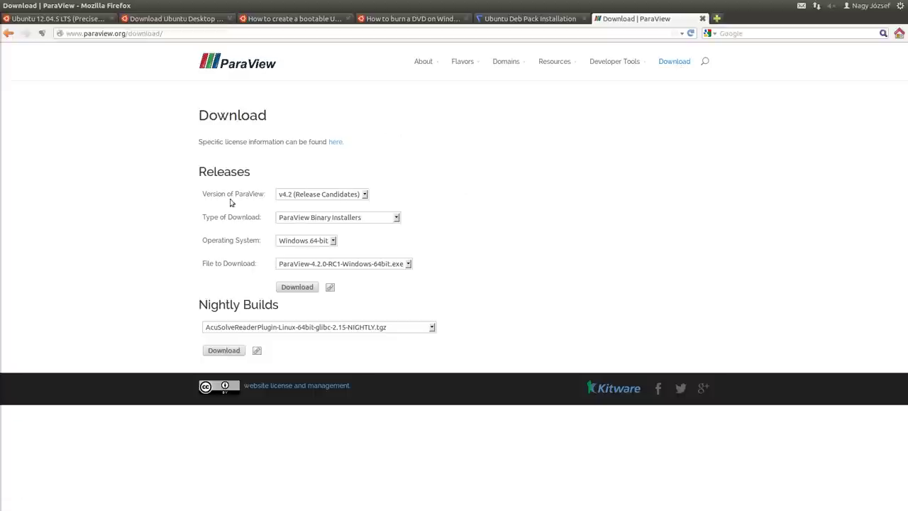
{"action": "left_click", "coordinate": [327, 197]}
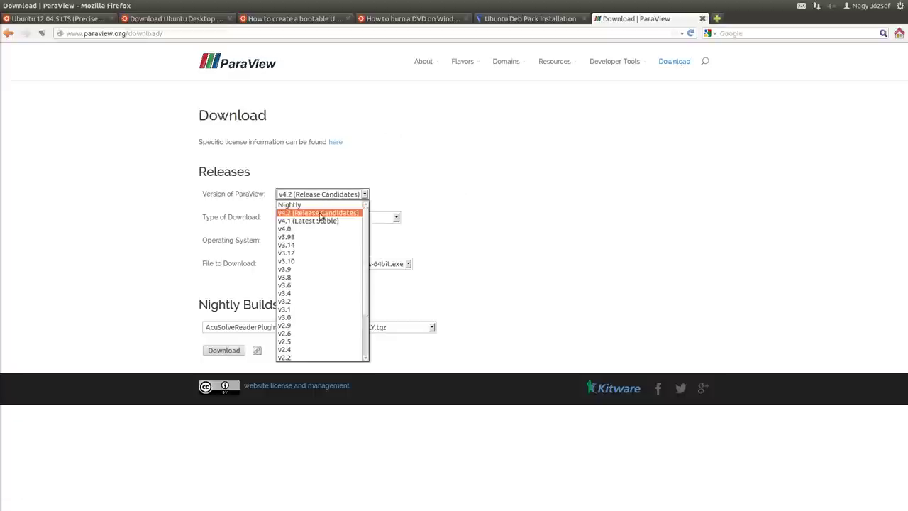
{"action": "left_click", "coordinate": [319, 221]}
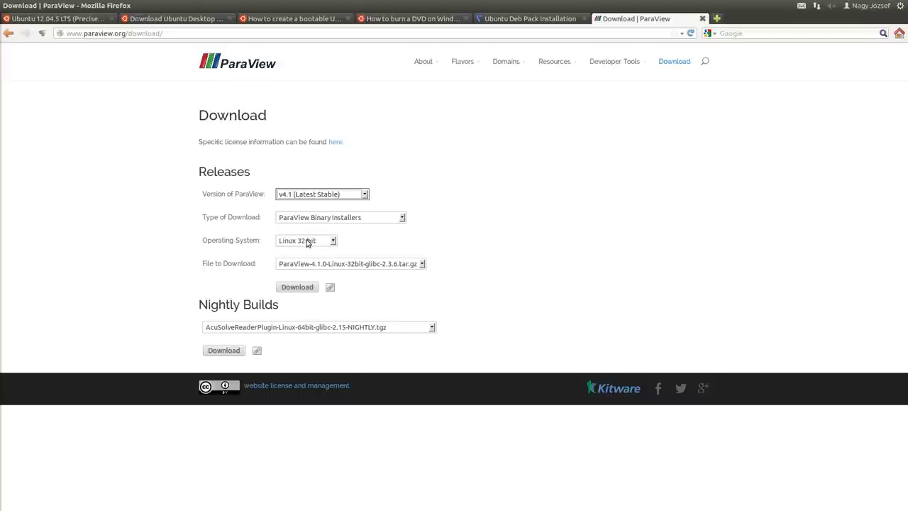
{"action": "left_click", "coordinate": [307, 241]}
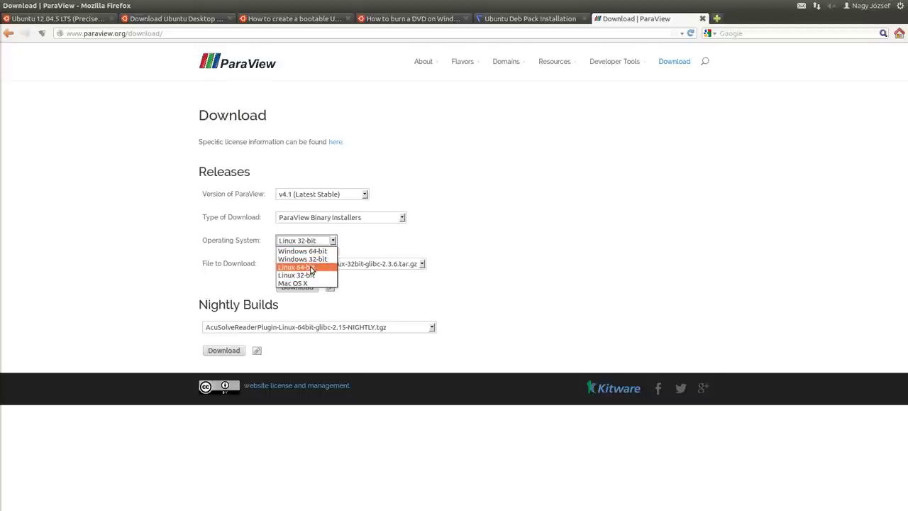
{"action": "left_click", "coordinate": [311, 267]}
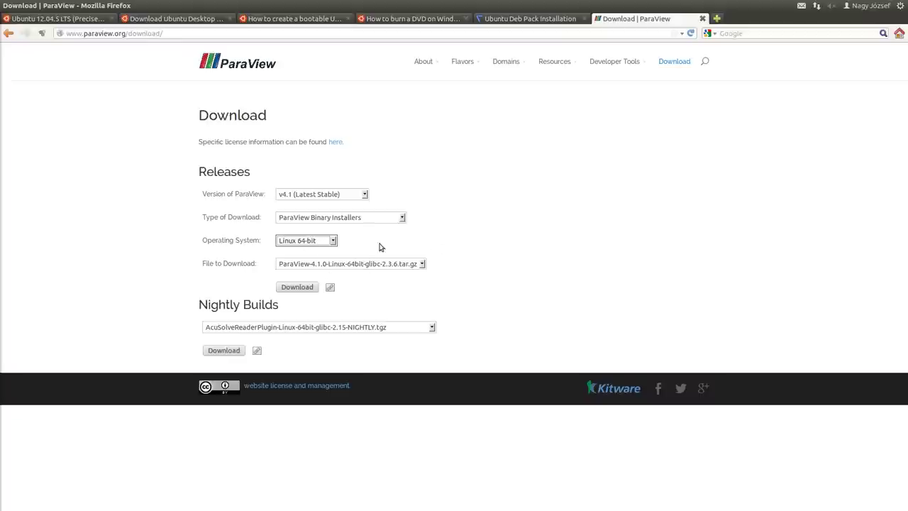
{"action": "left_click", "coordinate": [298, 288]}
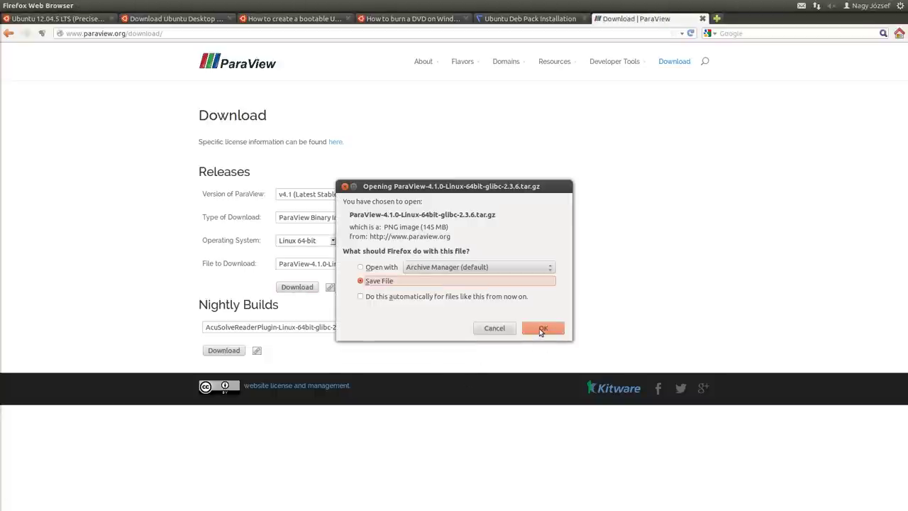
{"action": "left_click", "coordinate": [543, 329]}
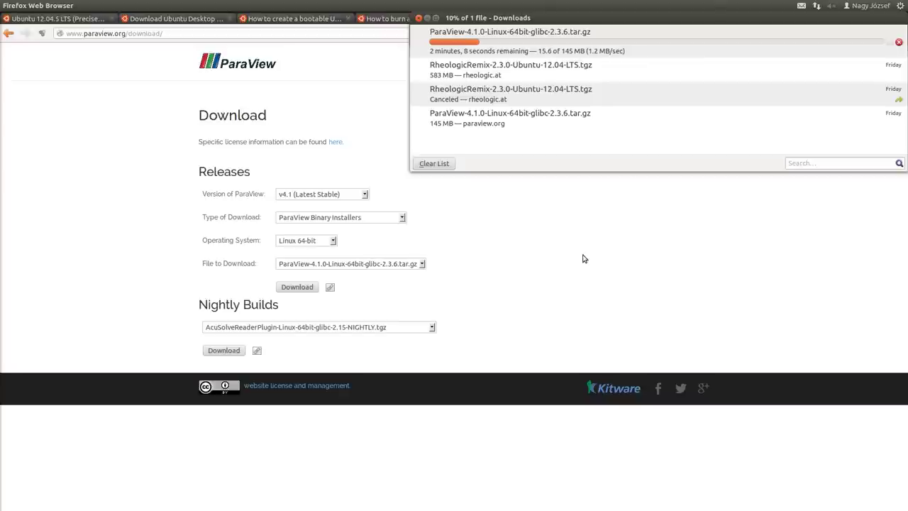
Once the download finishes, switch to Terminal and maximize it
{"action": "left_click", "coordinate": [581, 259]}
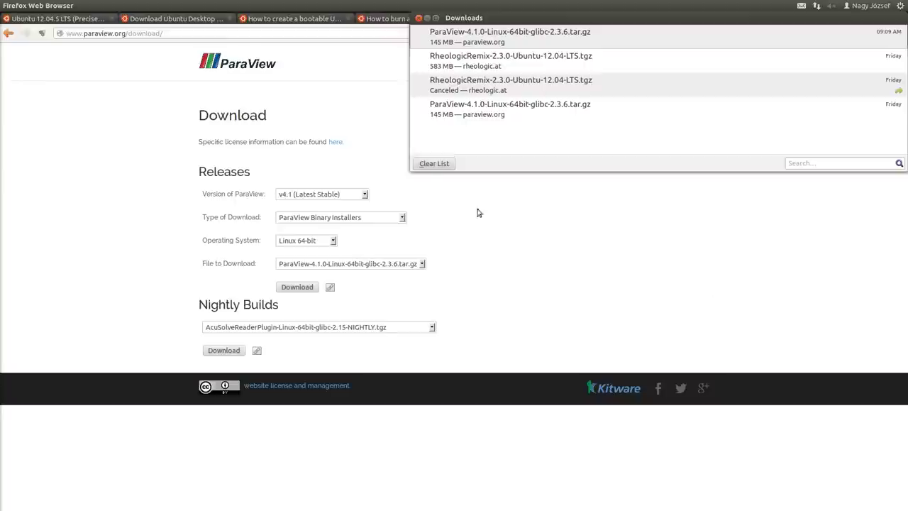
{"action": "key", "text": "alt+Tab"}
{"action": "key", "text": "alt+Tab"}
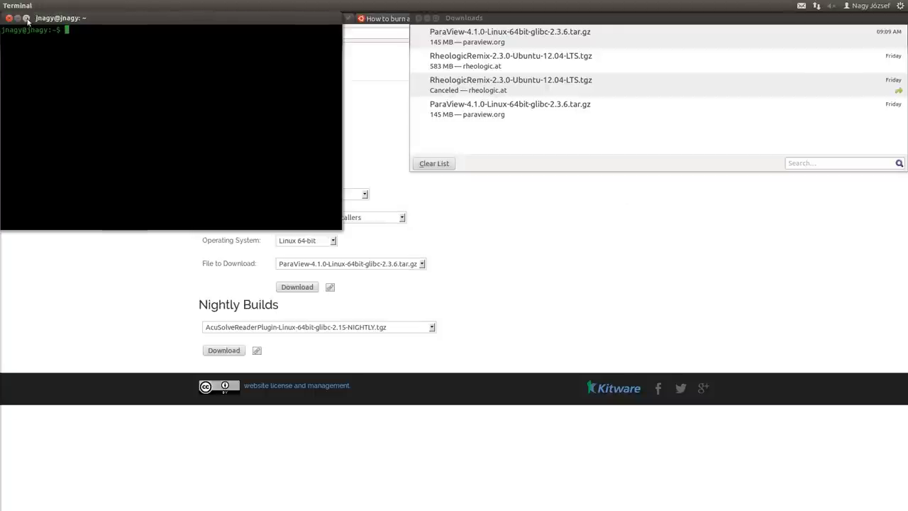
{"action": "left_click", "coordinate": [26, 18]}
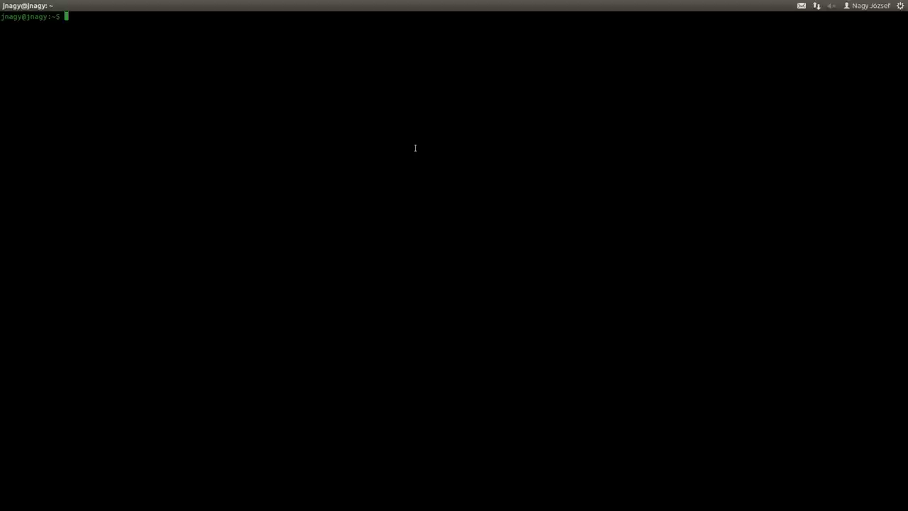
Move ParaView-4.1.0-Linux-64bit-glibc-2.3.6.tar.gz from Downloads into the home folder
{"action": "type", "text": "mv Dow"}
{"action": "key", "text": "Tab"}
{"action": "type", "text": "P"}
{"action": "key", "text": "Tab"}
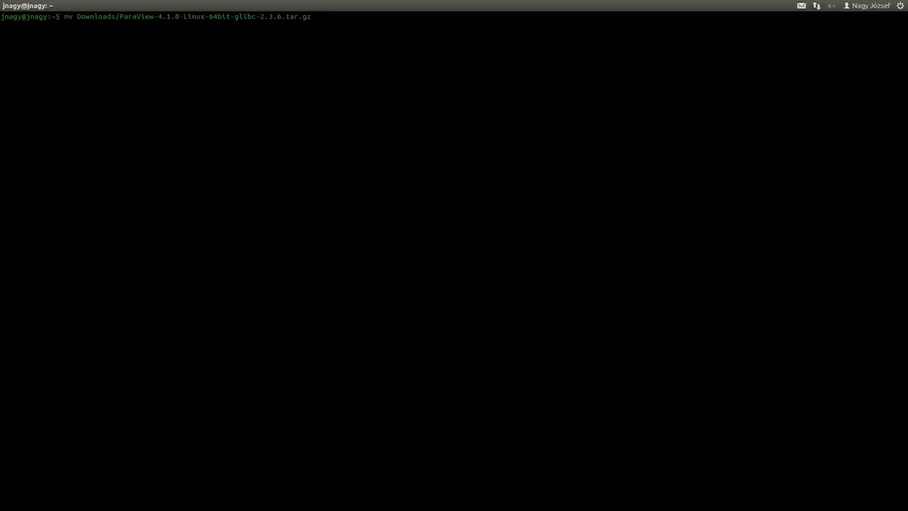
{"action": "key", "text": "BackSpace"}
{"action": "key", "text": "BackSpace"}
{"action": "key", "text": "BackSpace"}
{"action": "key", "text": "BackSpace"}
{"action": "key", "text": "BackSpace"}
{"action": "key", "text": "BackSpace"}
{"action": "key", "text": "BackSpace"}
{"action": "key", "text": "BackSpace"}
{"action": "key", "text": "BackSpace"}
{"action": "key", "text": "BackSpace"}
{"action": "key", "text": "BackSpace"}
{"action": "key", "text": "BackSpace"}
{"action": "key", "text": "BackSpace"}
{"action": "key", "text": "BackSpace"}
{"action": "key", "text": "BackSpace"}
{"action": "key", "text": "BackSpace"}
{"action": "key", "text": "BackSpace"}
{"action": "key", "text": "BackSpace"}
{"action": "key", "text": "BackSpace"}
{"action": "key", "text": "BackSpace"}
{"action": "key", "text": "BackSpace"}
{"action": "key", "text": "BackSpace"}
{"action": "key", "text": "BackSpace"}
{"action": "key", "text": "BackSpace"}
{"action": "key", "text": "BackSpace"}
{"action": "key", "text": "BackSpace"}
{"action": "key", "text": "BackSpace"}
{"action": "key", "text": "BackSpace"}
{"action": "key", "text": "BackSpace"}
{"action": "key", "text": "BackSpace"}
{"action": "key", "text": "BackSpace"}
{"action": "key", "text": "BackSpace"}
{"action": "key", "text": "BackSpace"}
{"action": "key", "text": "BackSpace"}
{"action": "key", "text": "BackSpace"}
{"action": "key", "text": "BackSpace"}
{"action": "key", "text": "BackSpace"}
{"action": "key", "text": "BackSpace"}
{"action": "key", "text": "BackSpace"}
{"action": "key", "text": "BackSpace"}
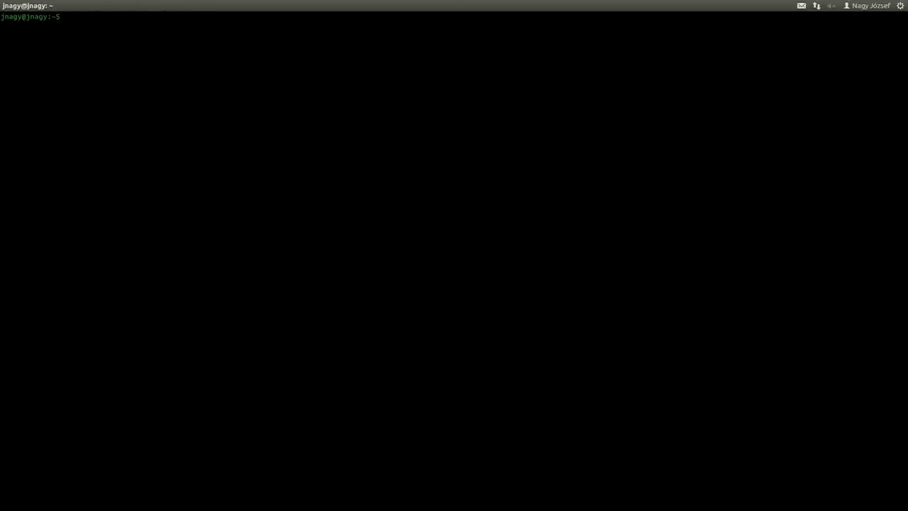
{"action": "type", "text": "mv Dow"}
{"action": "key", "text": "Tab"}
{"action": "type", "text": "Pa"}
{"action": "key", "text": "Tab"}
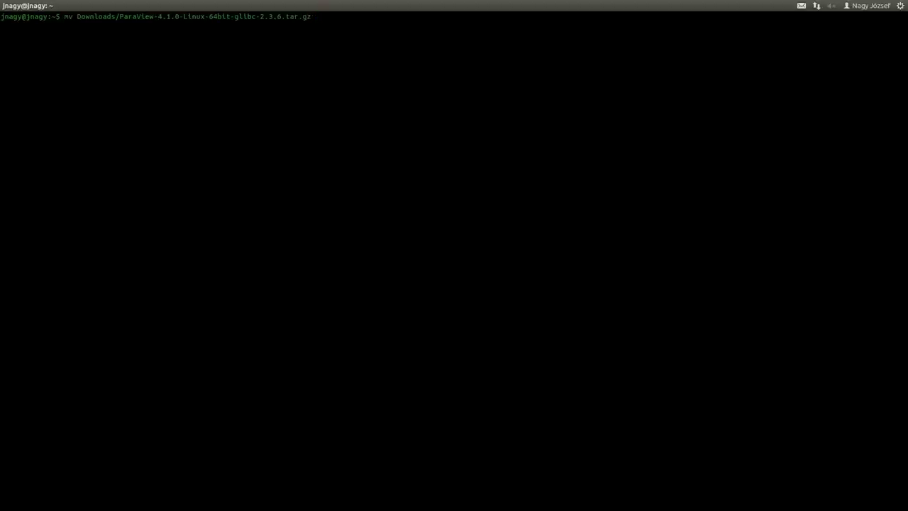
{"action": "type", "text": "."}
{"action": "key", "text": "Return"}
Extract the ParaView archive with tar xvf
{"action": "type", "text": "tar xvf P"}
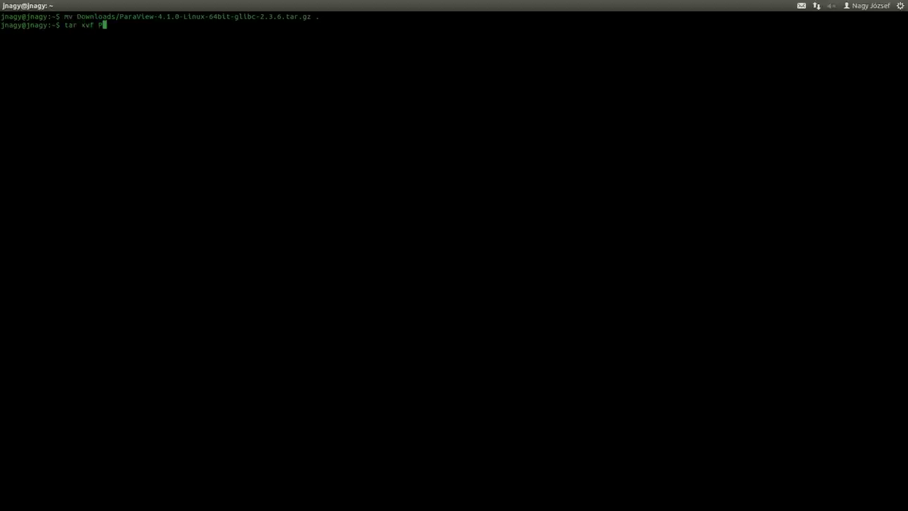
{"action": "type", "text": "a"}
{"action": "key", "text": "Tab"}
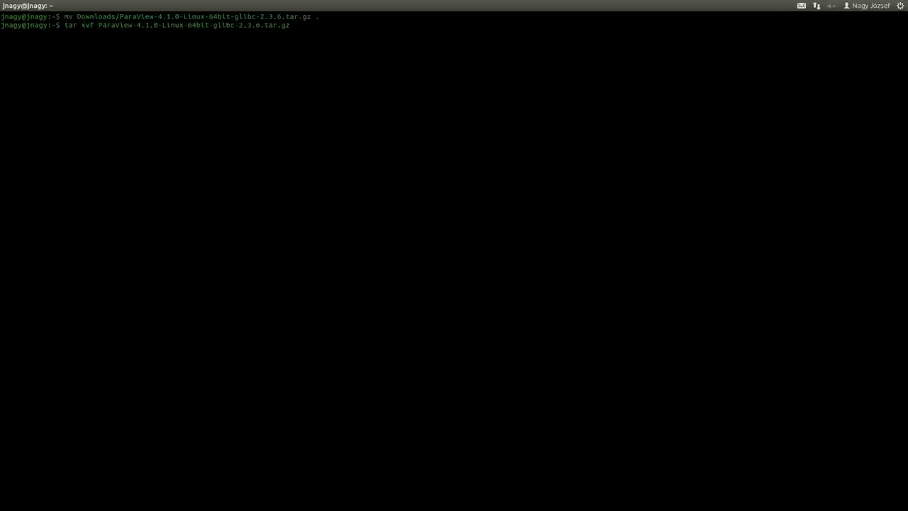
{"action": "key", "text": "Return"}
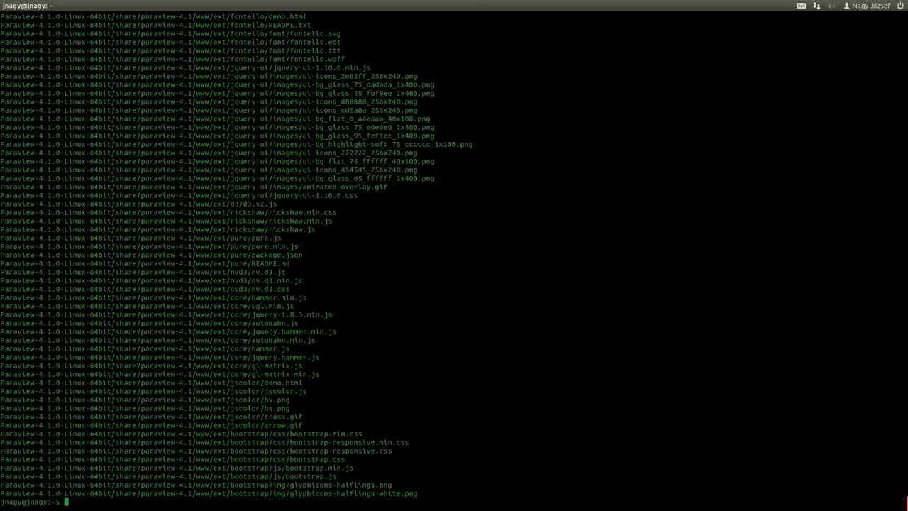
Launch ~/ParaView-4.1.0-Linux-64bit/bin/paraview in the background
{"action": "type", "text": "~/Par"}
{"action": "key", "text": "Tab"}
{"action": "type", "text": "b"}
{"action": "key", "text": "Tab"}
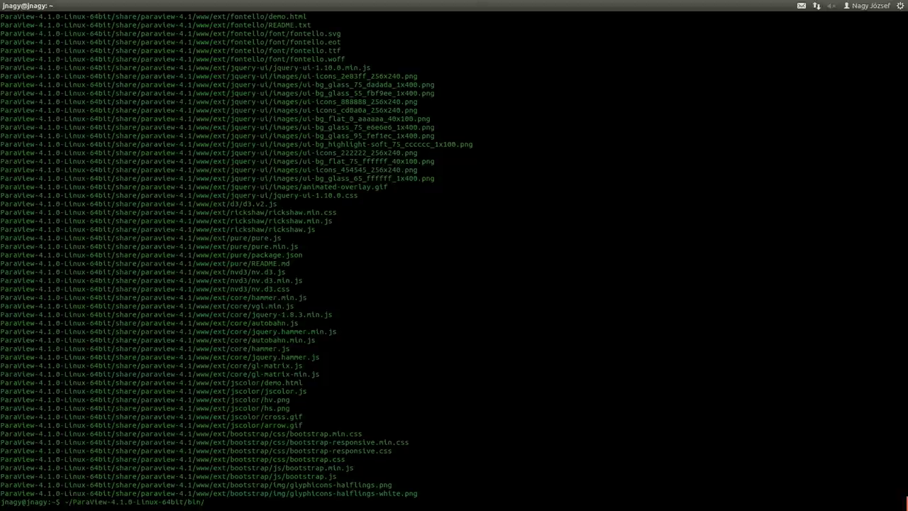
{"action": "type", "text": "pa"}
{"action": "key", "text": "Tab"}
{"action": "type", "text": "&"}
{"action": "key", "text": "Return"}
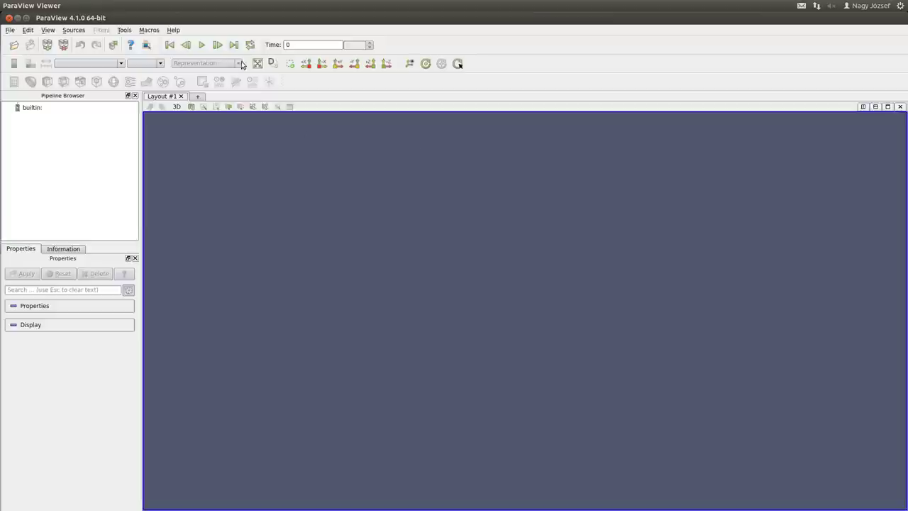
Close ParaView, copy the ~/ParaView-4.1.0-Linux-64bit/bin/paraview path, and type nano .bashrc
{"action": "left_click", "coordinate": [8, 17]}
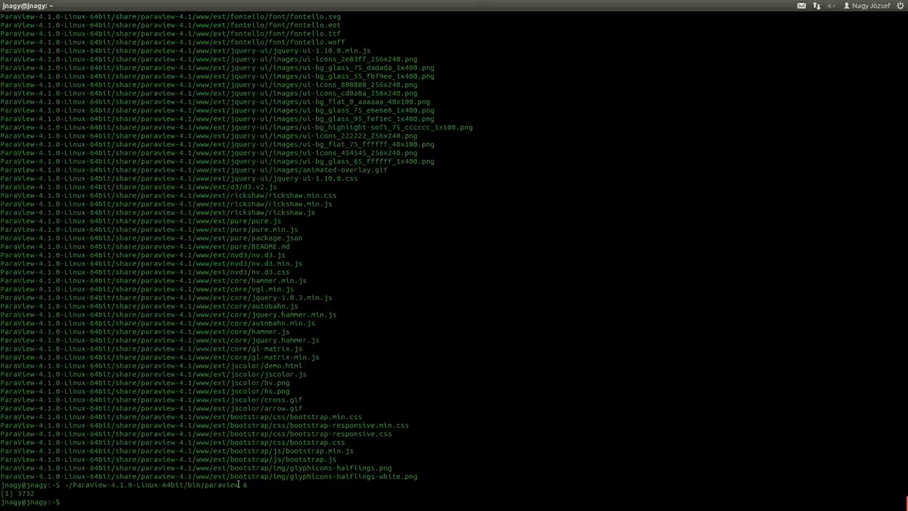
{"action": "left_click_drag", "start_coordinate": [238, 486], "coordinate": [64, 485]}
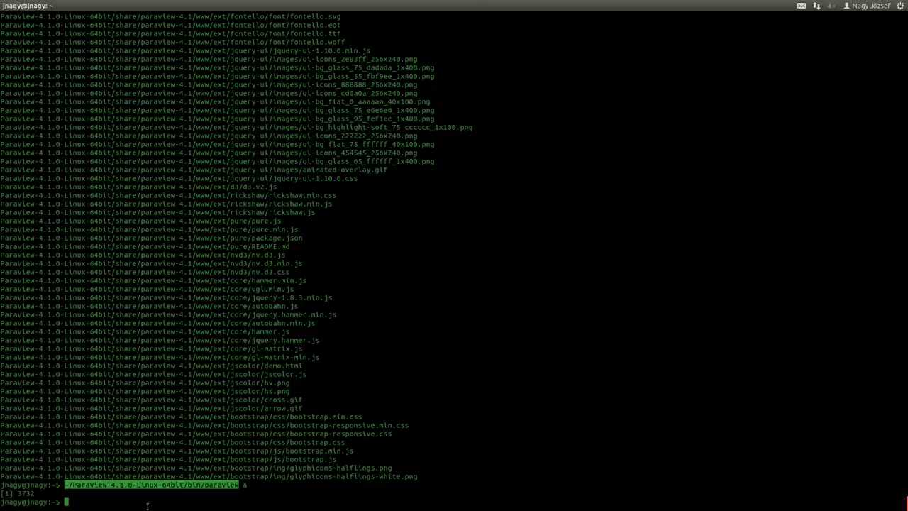
{"action": "type", "text": "nano .bashrc"}
Add alias paraview='~/ParaView-4.1.0-Linux-64bit/bin/paraview' below the ls aliases in .bashrc
{"action": "key", "text": "Return"}
{"action": "key", "text": "Page_Down"}
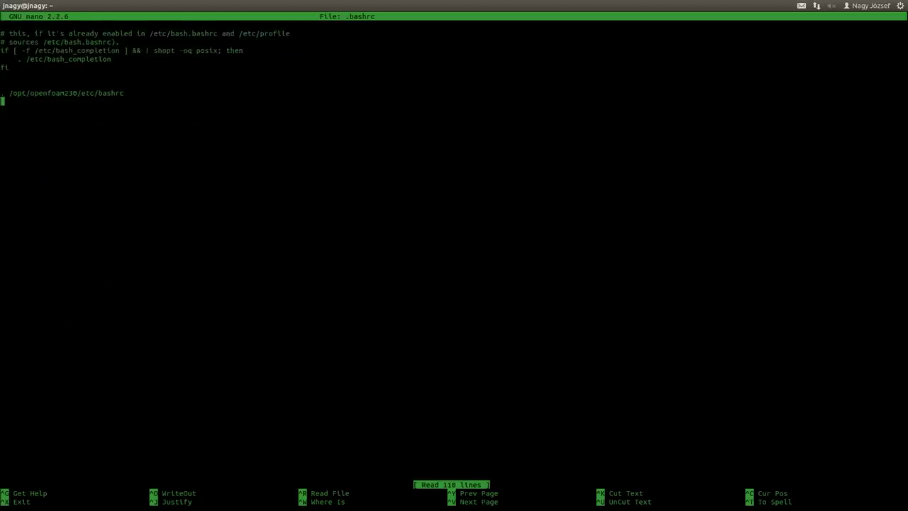
{"action": "key", "text": "Up"}
{"action": "key", "text": "Up"}
{"action": "key", "text": "Up"}
{"action": "key", "text": "Up"}
{"action": "key", "text": "Up"}
{"action": "key", "text": "Up"}
{"action": "key", "text": "Up"}
{"action": "key", "text": "Up"}
{"action": "key", "text": "Up"}
{"action": "key", "text": "Up"}
{"action": "key", "text": "Up"}
{"action": "key", "text": "Up"}
{"action": "key", "text": "Up"}
{"action": "key", "text": "Up"}
{"action": "key", "text": "Up"}
{"action": "key", "text": "Up"}
{"action": "key", "text": "Up"}
{"action": "key", "text": "Up"}
{"action": "key", "text": "Up"}
{"action": "key", "text": "Up"}
{"action": "key", "text": "Up"}
{"action": "key", "text": "Up"}
{"action": "key", "text": "Up"}
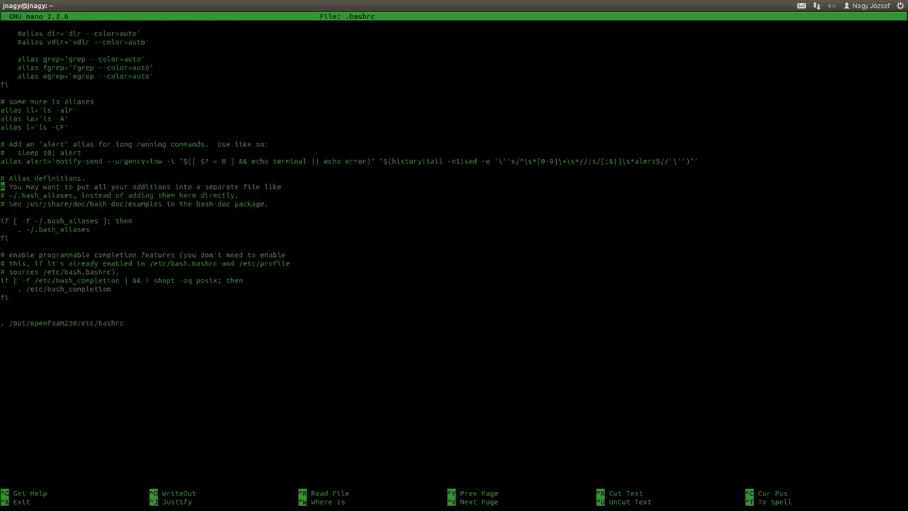
{"action": "key", "text": "Return"}
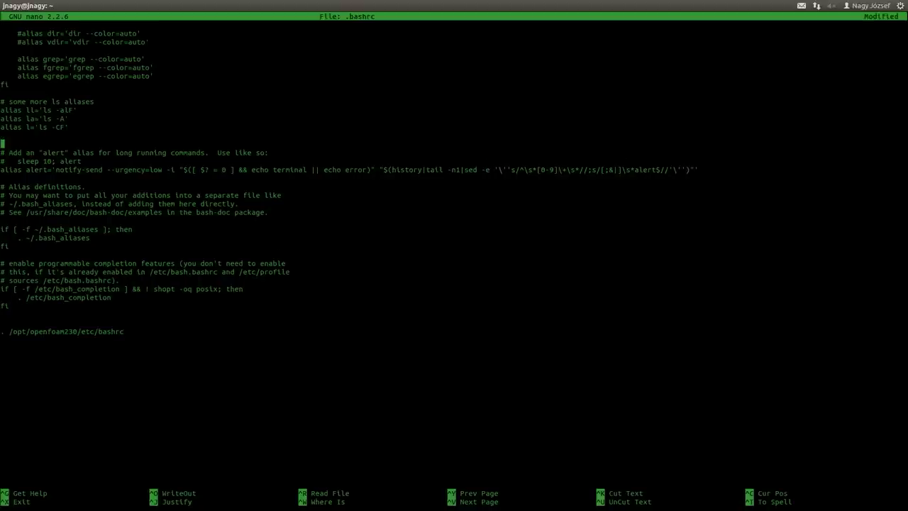
{"action": "key", "text": "Up"}
{"action": "type", "text": "alias"}
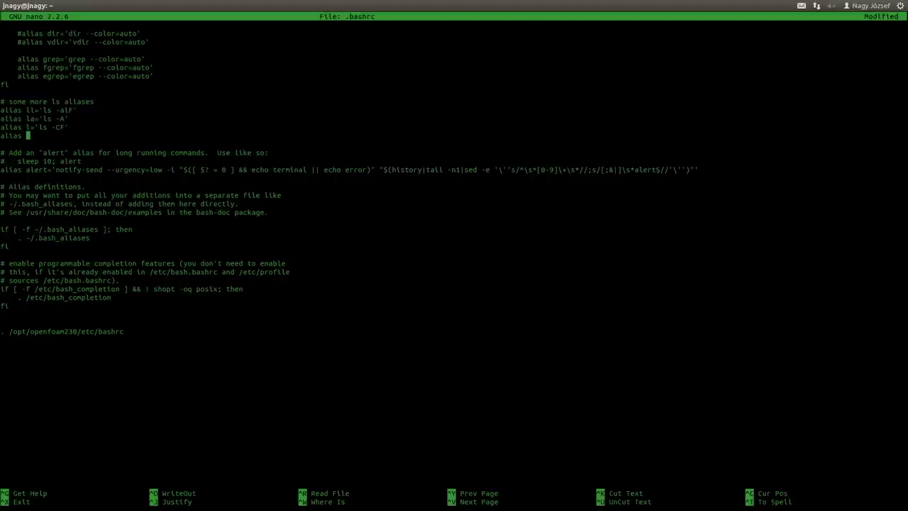
{"action": "type", "text": "paraview='"}
{"action": "type", "text": "~/ParaView-4.1.0-Linux-64bit/bin/paraview"}
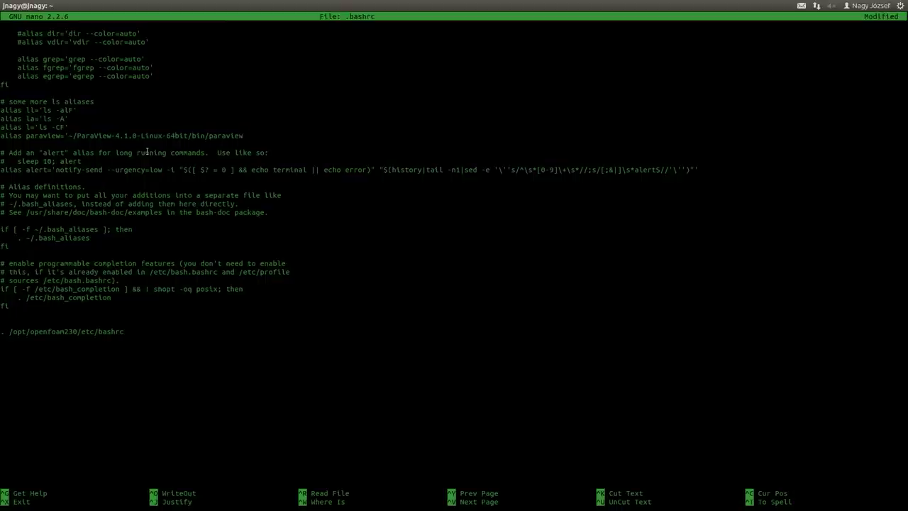
{"action": "type", "text": "'"}
Save .bashrc, exit nano, and start a fresh terminal
{"action": "key", "text": "ctrl+o"}
{"action": "key", "text": "Return"}
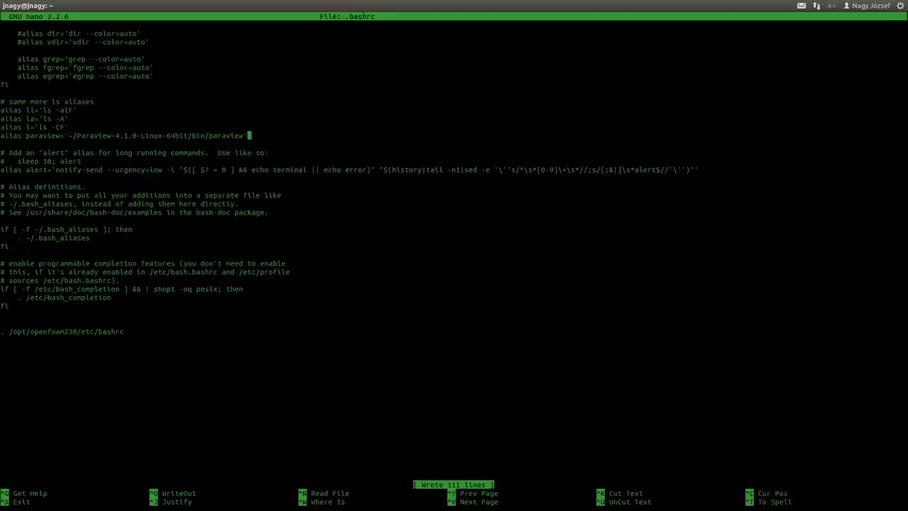
{"action": "key", "text": "ctrl+x"}
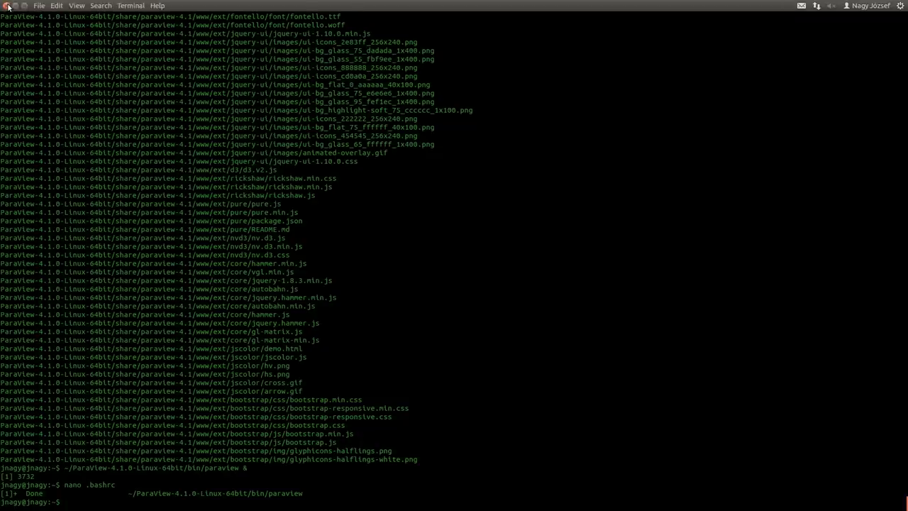
{"action": "key", "text": "alt+Tab"}
{"action": "key", "text": "ctrl+alt+t"}
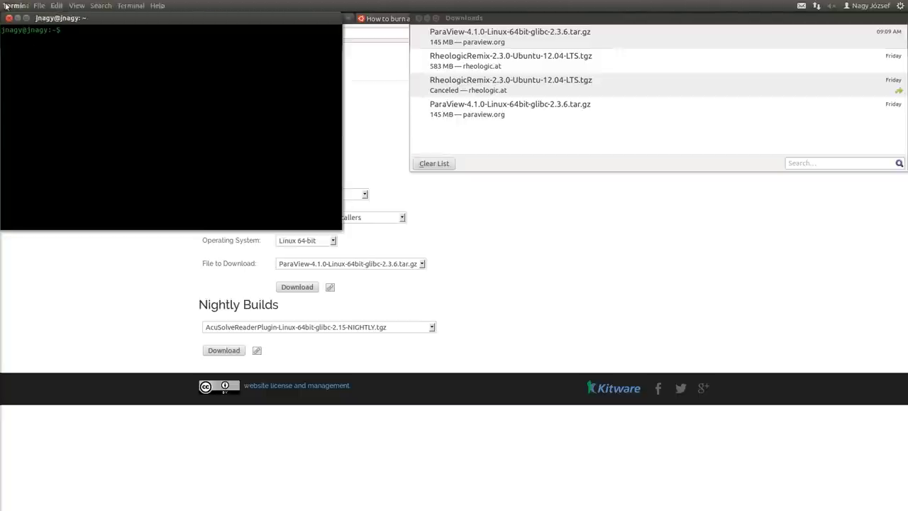
Maximize the new terminal and run 'paraview &' to test the alias
{"action": "left_click", "coordinate": [25, 18]}
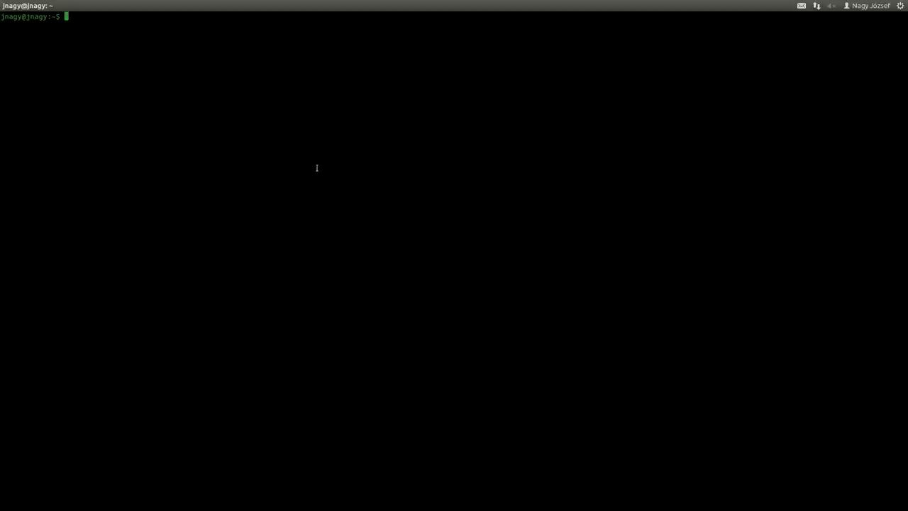
{"action": "type", "text": "paraview &"}
{"action": "key", "text": "Return"}
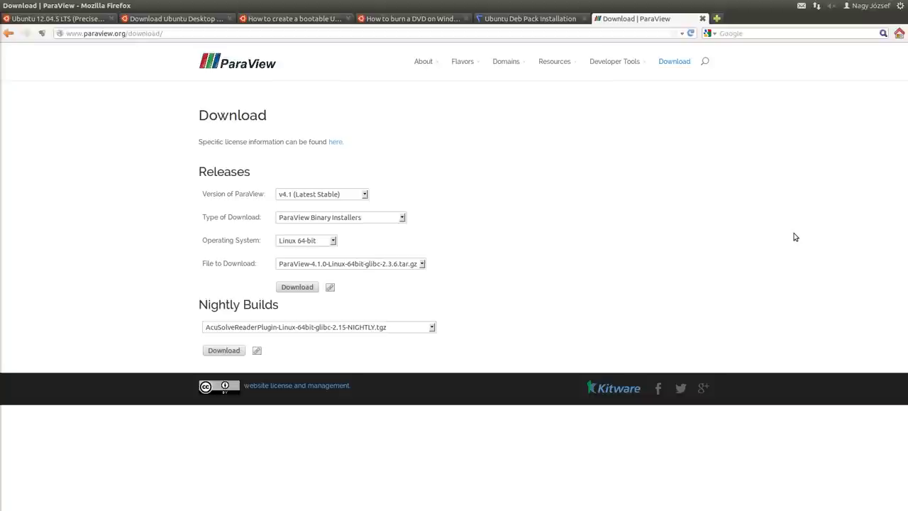
{"action": "left_click", "coordinate": [717, 19]}
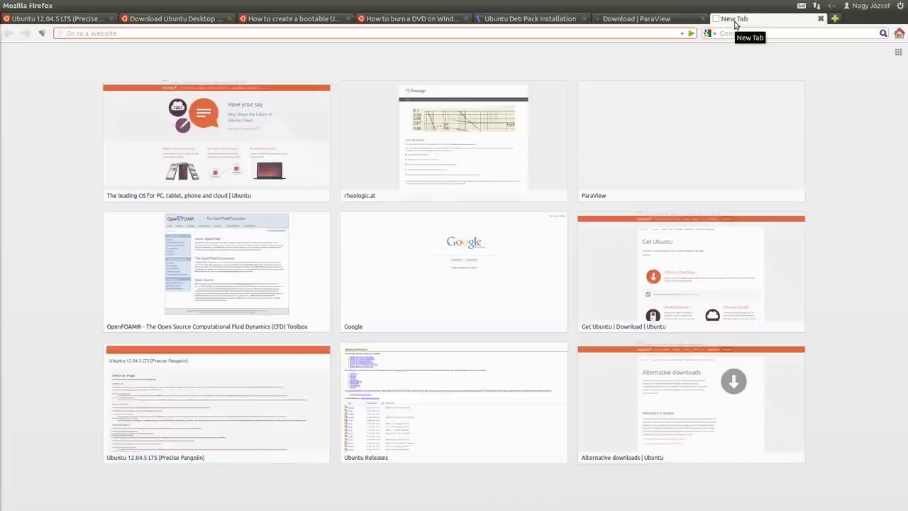
{"action": "type", "text": "www."}
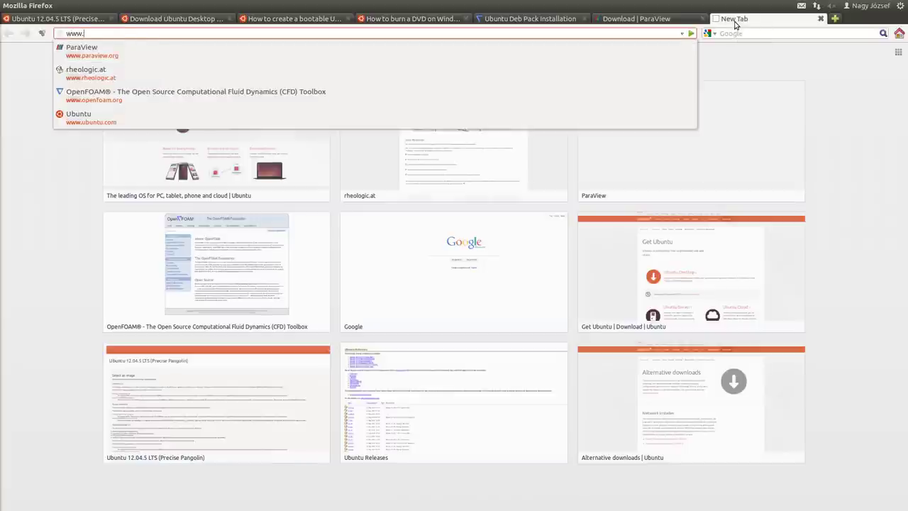
{"action": "type", "text": "rheologic.at/"}
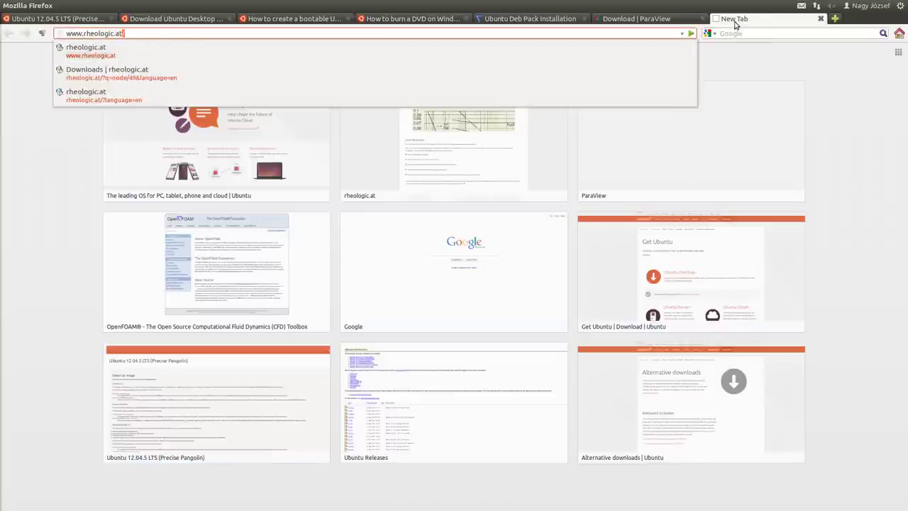
{"action": "key", "text": "Return"}
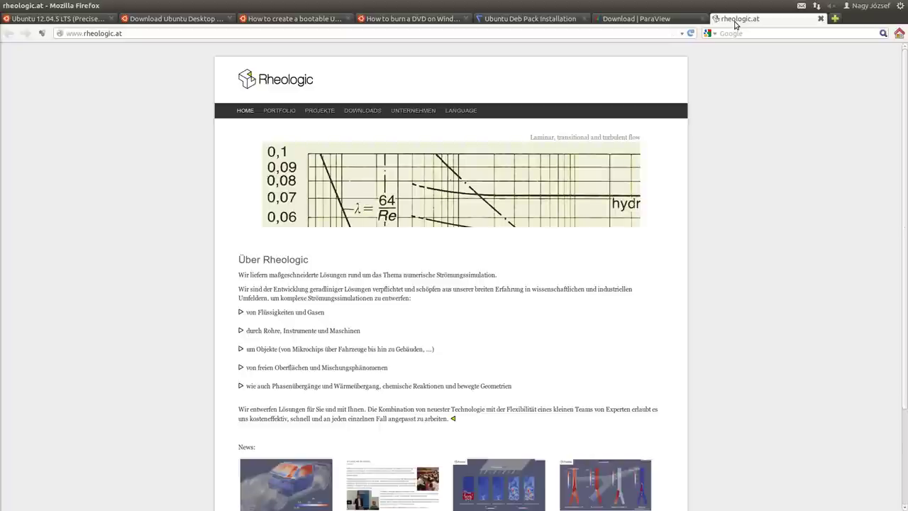
{"action": "mouse_move", "coordinate": [460, 111]}
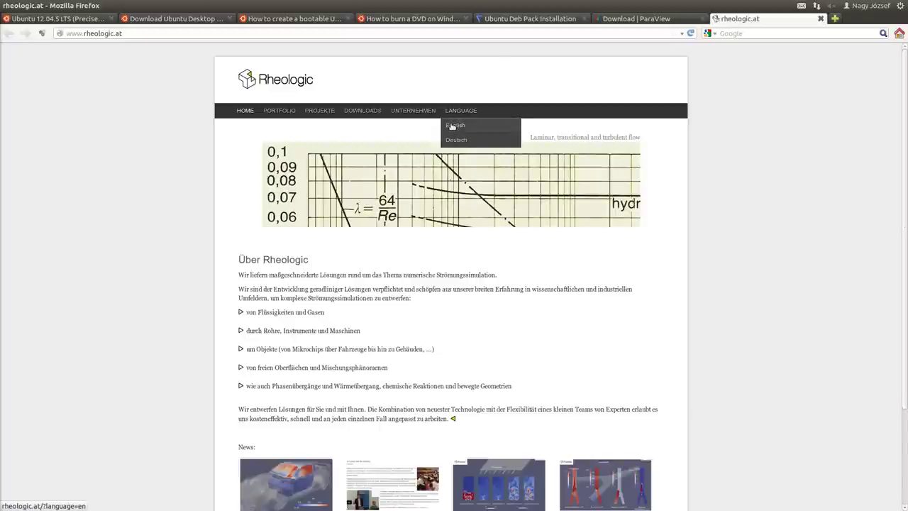
{"action": "left_click", "coordinate": [452, 126]}
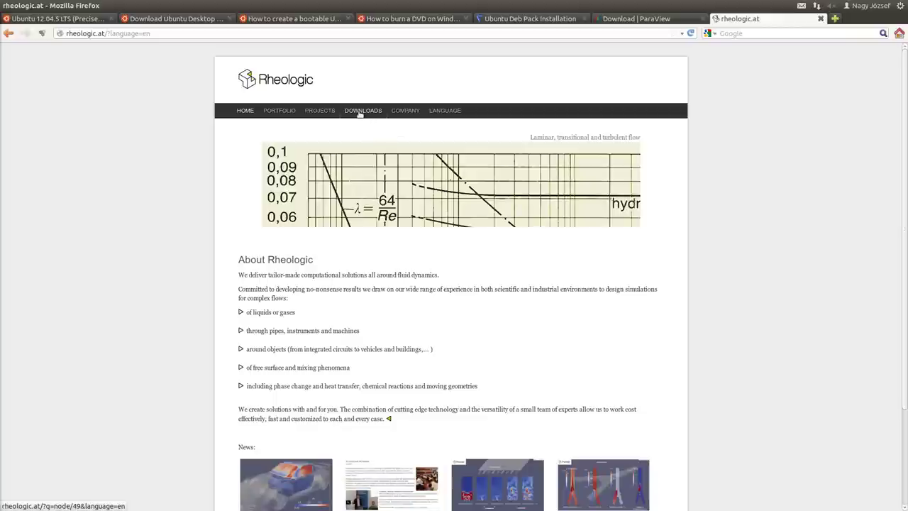
{"action": "left_click", "coordinate": [361, 111]}
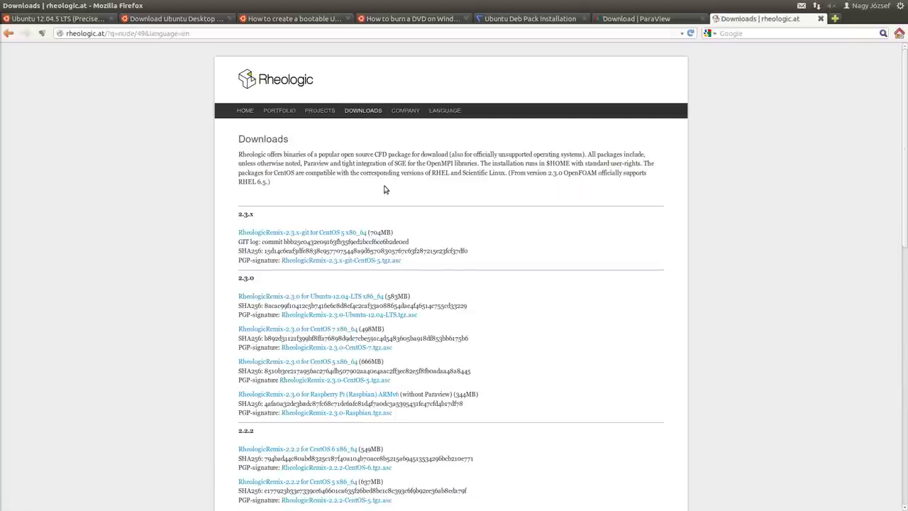
{"action": "scroll", "coordinate": [290, 239], "scroll_direction": "down", "scroll_amount": 10}
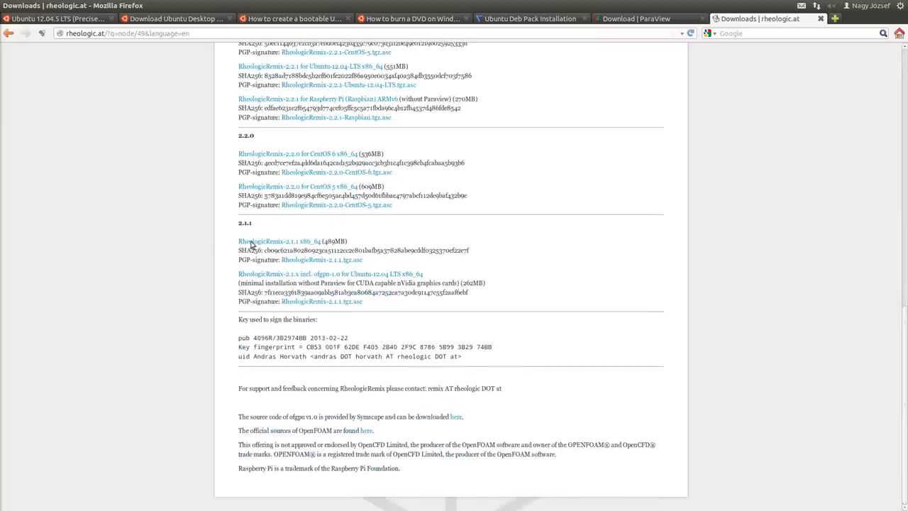
{"action": "scroll", "coordinate": [277, 227], "scroll_direction": "up", "scroll_amount": 2}
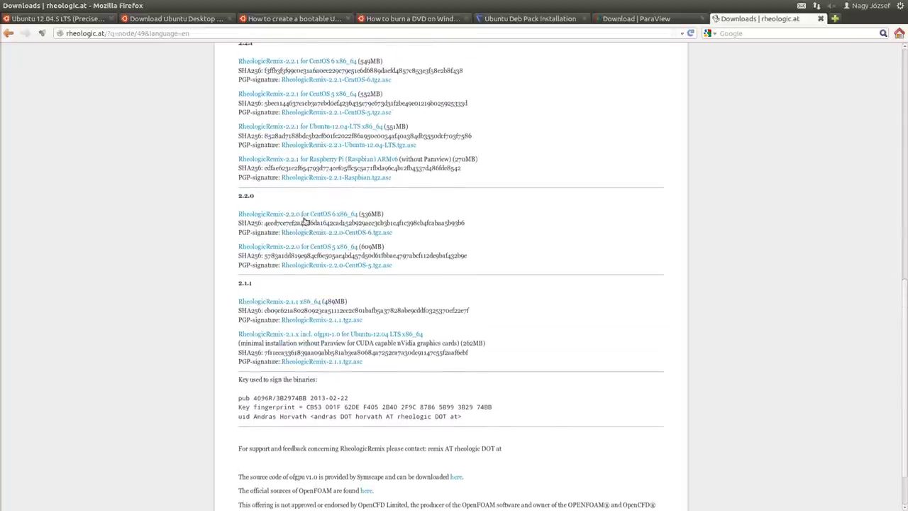
{"action": "scroll", "coordinate": [306, 222], "scroll_direction": "up", "scroll_amount": 6}
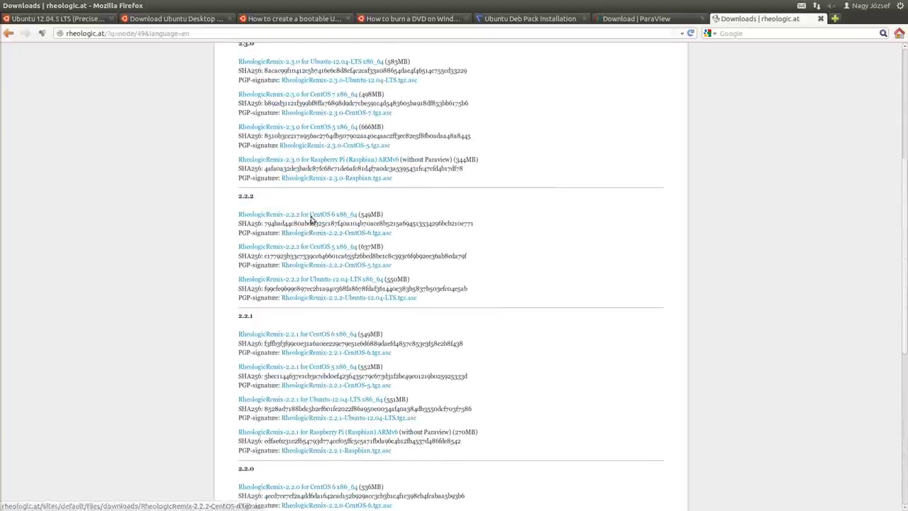
{"action": "scroll", "coordinate": [311, 221], "scroll_direction": "up", "scroll_amount": 3}
{"action": "scroll", "coordinate": [311, 220], "scroll_direction": "up", "scroll_amount": 3}
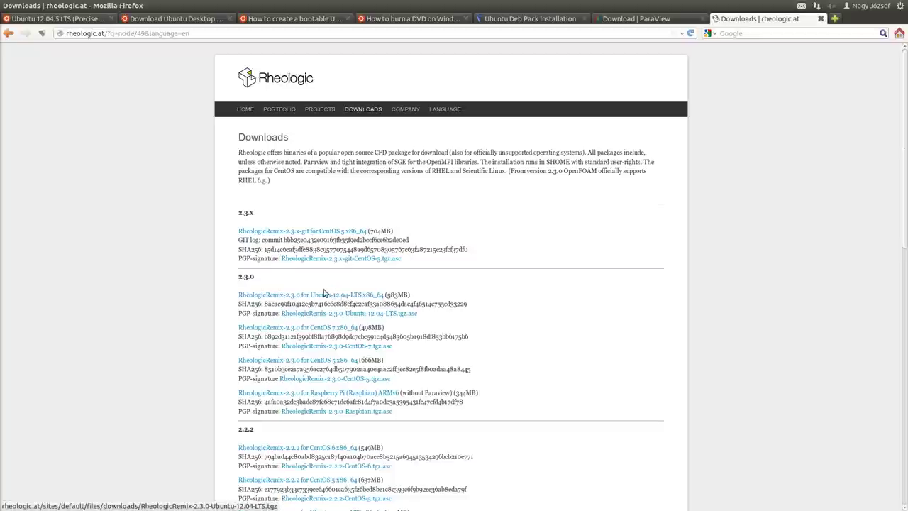
Save the RheologicRemix-2.3.0 Ubuntu-12.04-LTS x86_64 archive to disk
{"action": "left_click", "coordinate": [327, 296]}
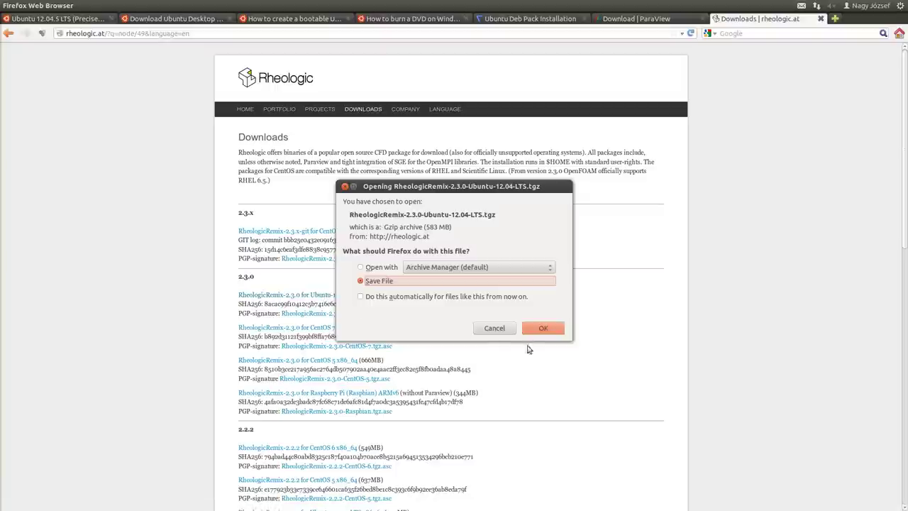
{"action": "left_click", "coordinate": [544, 331]}
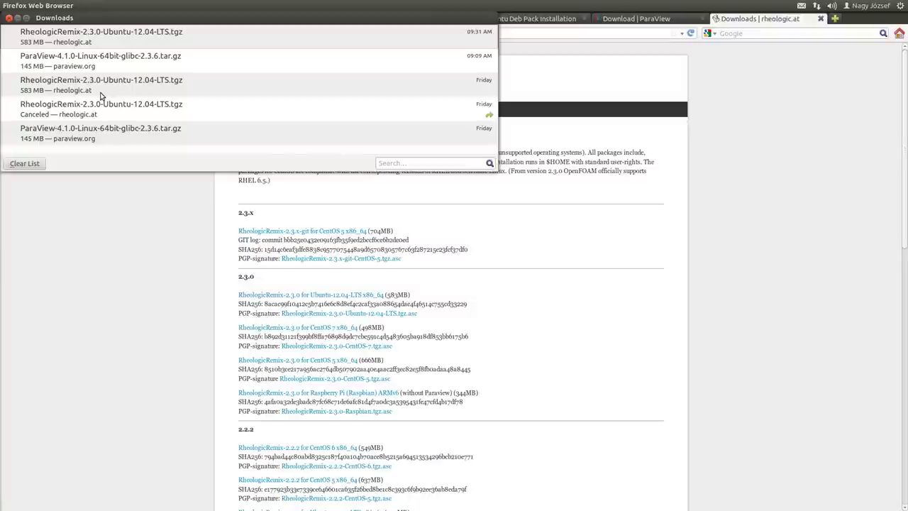
In a maximized terminal, move RheologicRemix-2.3.0-Ubuntu-12.04-LTS.tgz from Downloads into the home folder
{"action": "key", "text": "alt+Tab"}
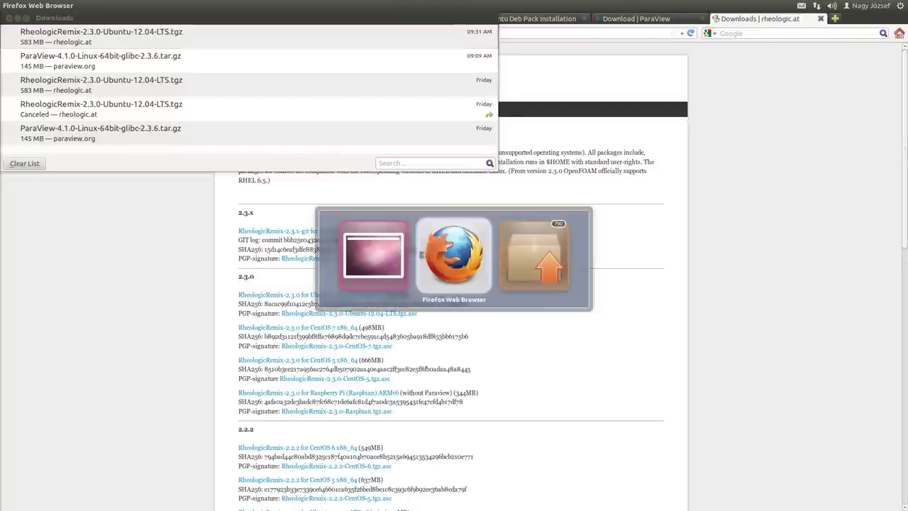
{"action": "key", "text": "ctrl+alt+t"}
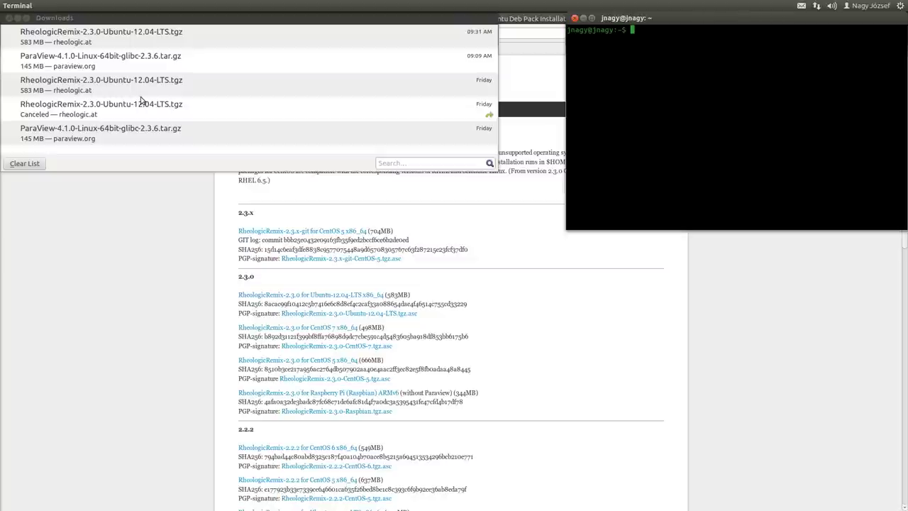
{"action": "left_click", "coordinate": [593, 19]}
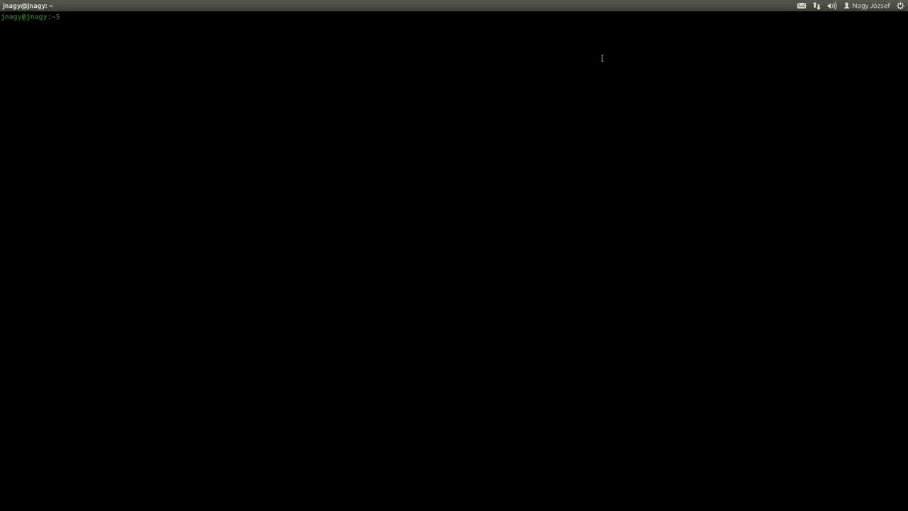
{"action": "type", "text": "mv Dow"}
{"action": "key", "text": "Tab"}
{"action": "type", "text": "R"}
{"action": "key", "text": "Tab"}
{"action": "type", "text": "."}
{"action": "key", "text": "Return"}
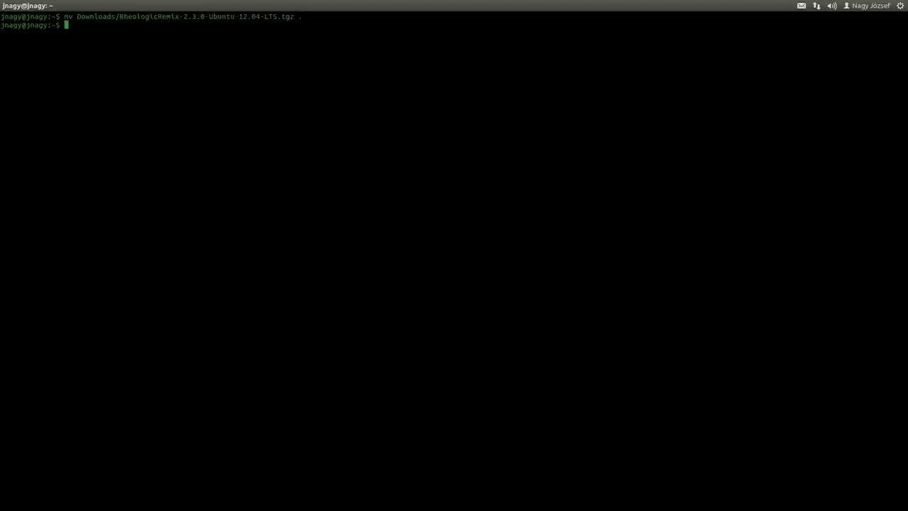
Extract the RheologicRemix archive in the home folder with tar xvf
{"action": "type", "text": "tar xvf Rh"}
{"action": "key", "text": "Tab"}
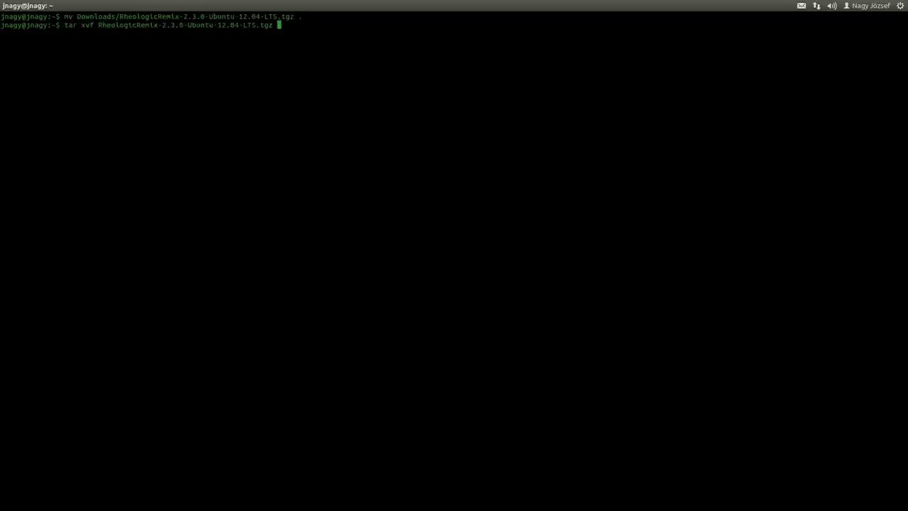
{"action": "key", "text": "Return"}
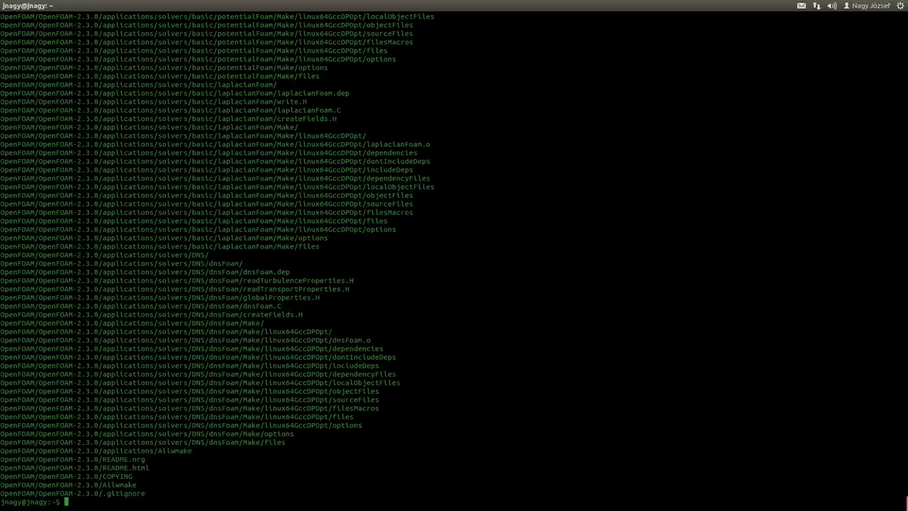
List the home folder and point out the new OpenFOAM folder and bashrc-OpenFOAM-2.3.0 file
{"action": "type", "text": "ls"}
{"action": "key", "text": "Return"}
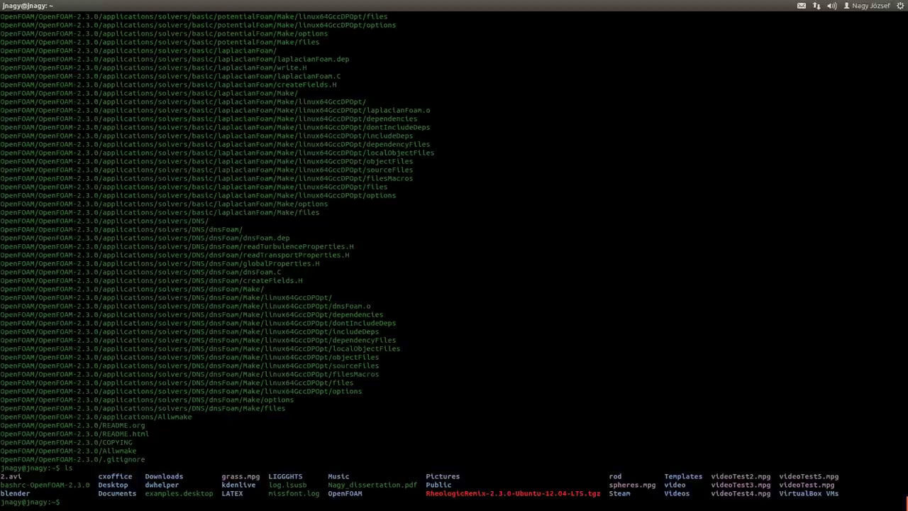
{"action": "double_click", "coordinate": [352, 493]}
{"action": "double_click", "coordinate": [47, 485]}
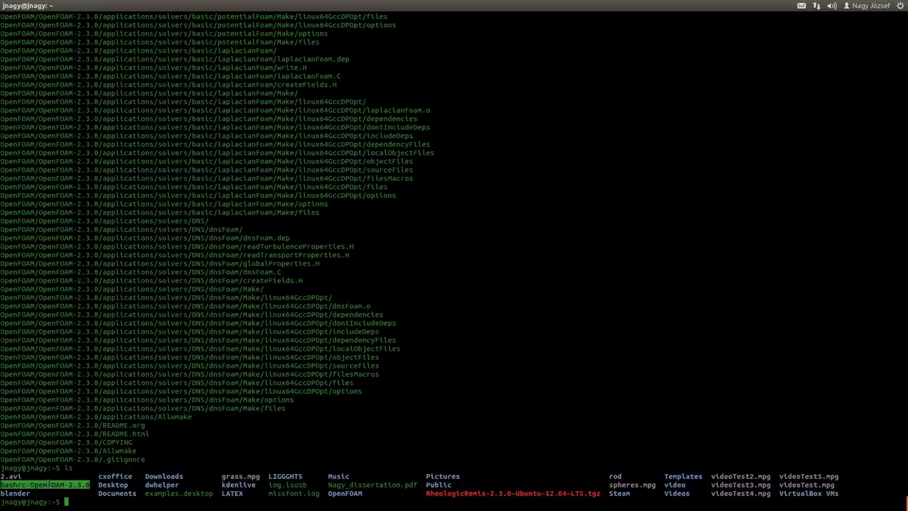
Copy all 17 environment lines from bashrc-OpenFOAM-2.3.0 in nano, then close it
{"action": "type", "text": "nano ba"}
{"action": "key", "text": "Tab"}
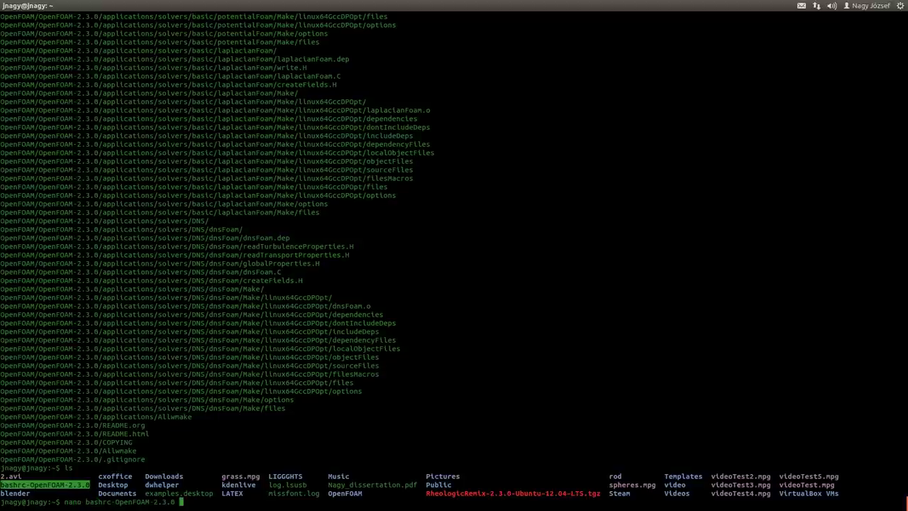
{"action": "key", "text": "Return"}
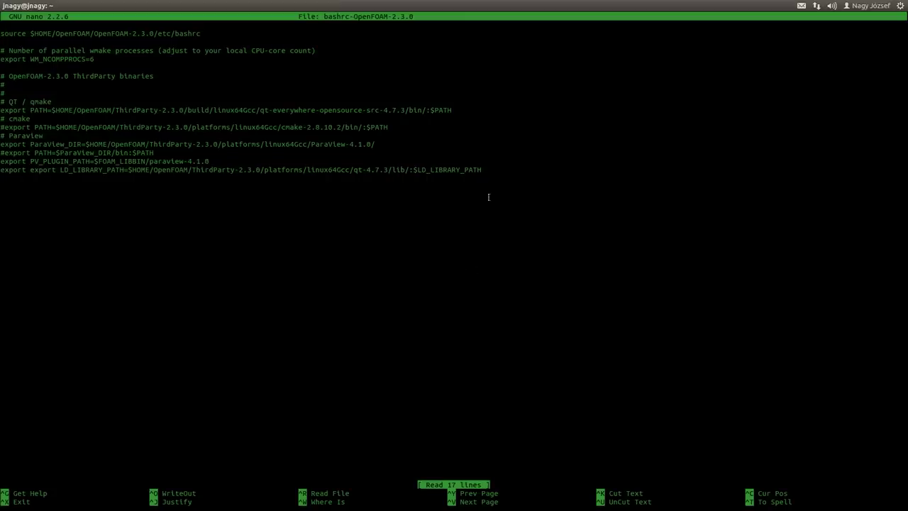
{"action": "left_click_drag", "start_coordinate": [483, 171], "coordinate": [49, 27]}
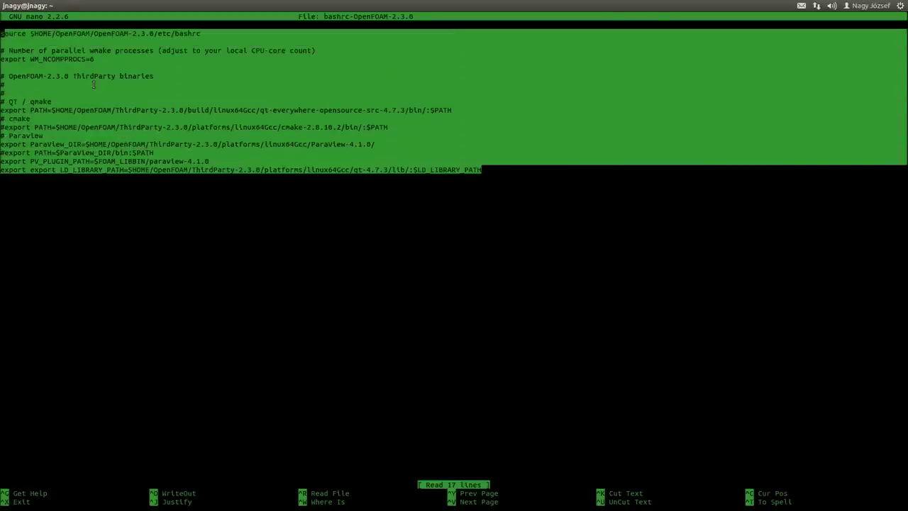
{"action": "key", "text": "ctrl+x"}
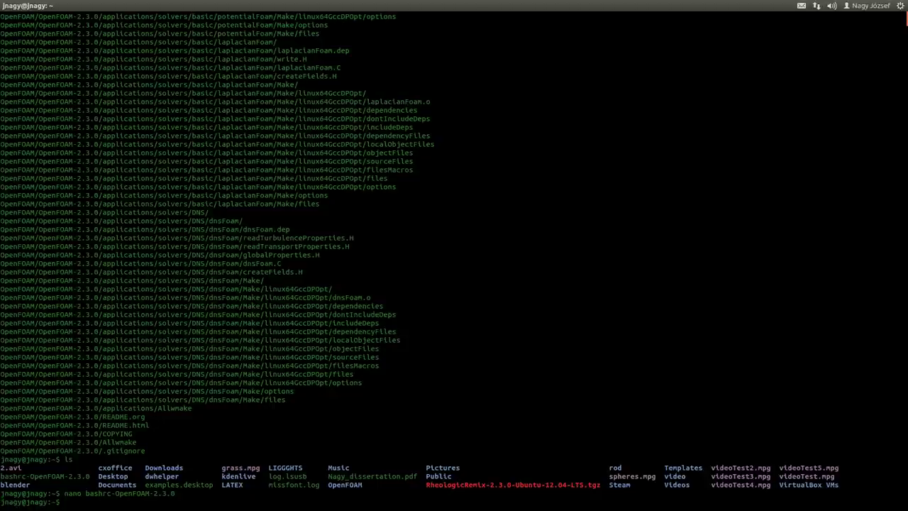
{"action": "type", "text": "nano .bashrc"}
Append the copied OpenFOAM-2.3.0 environment lines to the end of .bashrc and save it
{"action": "key", "text": "Return"}
{"action": "key", "text": "Page_Down"}
{"action": "key", "text": "Page_Down"}
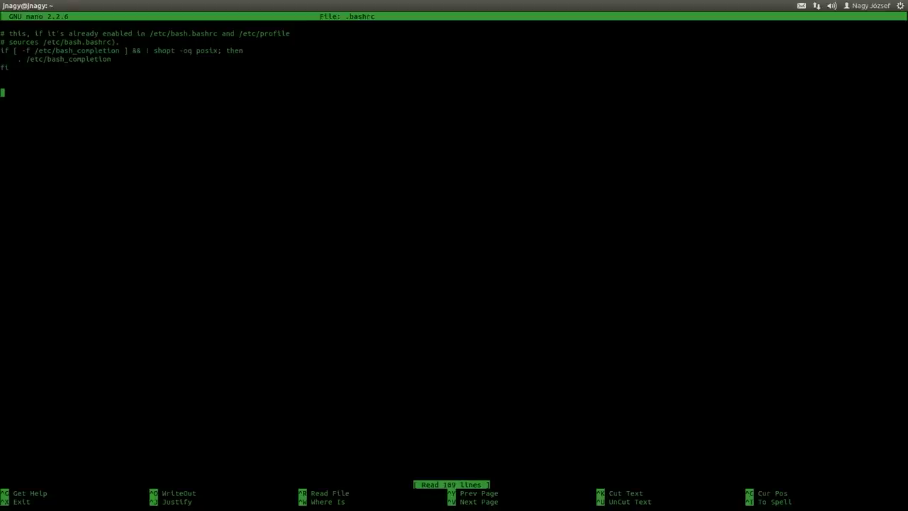
{"action": "key", "text": "ctrl+shift+v"}
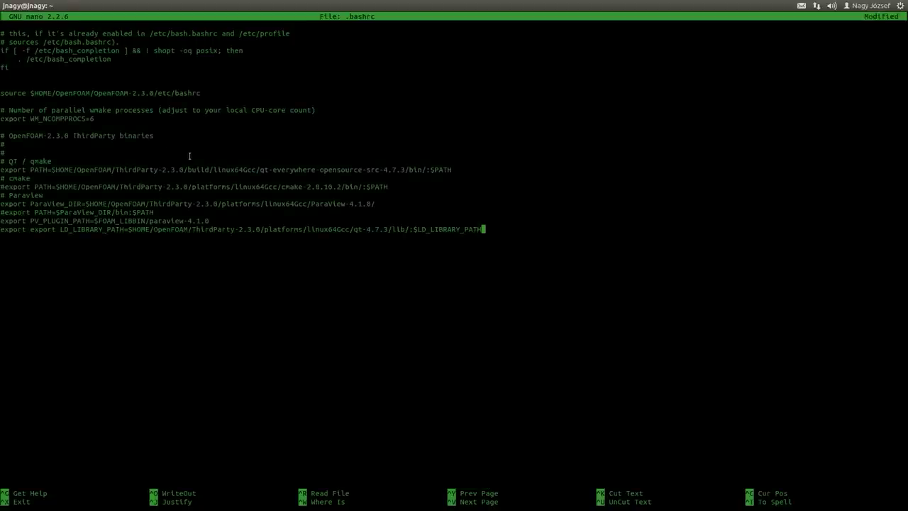
{"action": "key", "text": "ctrl+x"}
{"action": "key", "text": "y"}
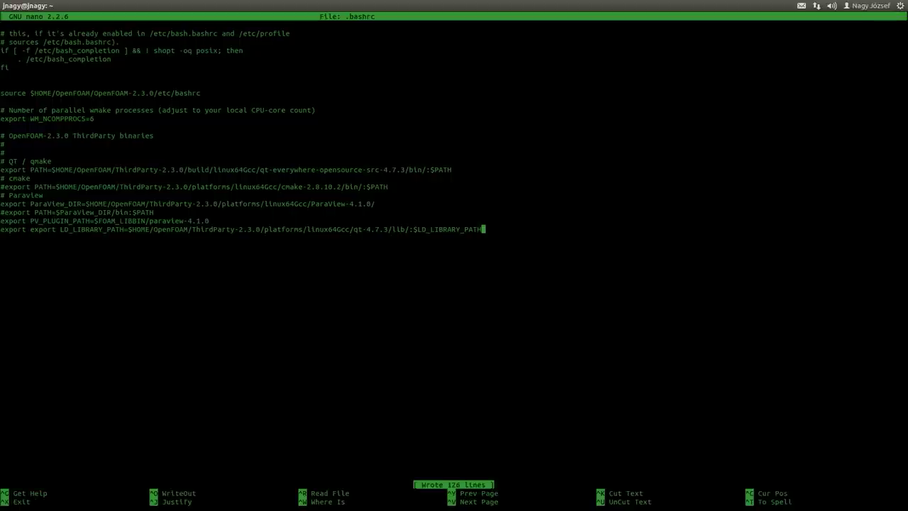
{"action": "key", "text": "Return"}
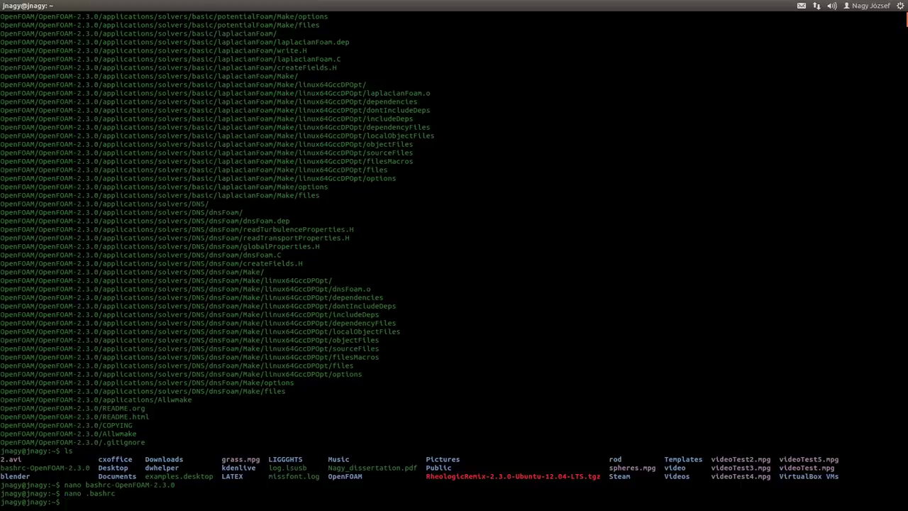
In a fresh terminal, run simpleFoam to confirm OpenFOAM 2.3.0, then launch ParaView
{"action": "mouse_move", "coordinate": [6, 7]}
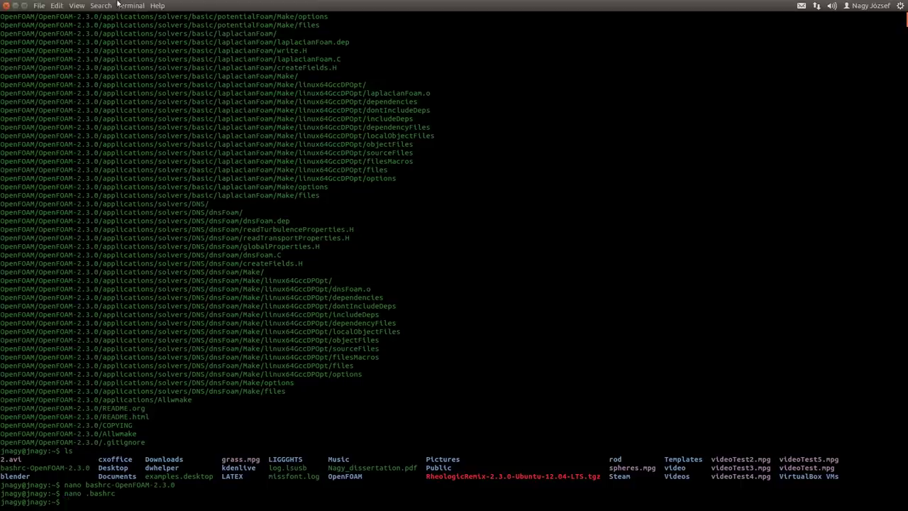
{"action": "left_click", "coordinate": [5, 6]}
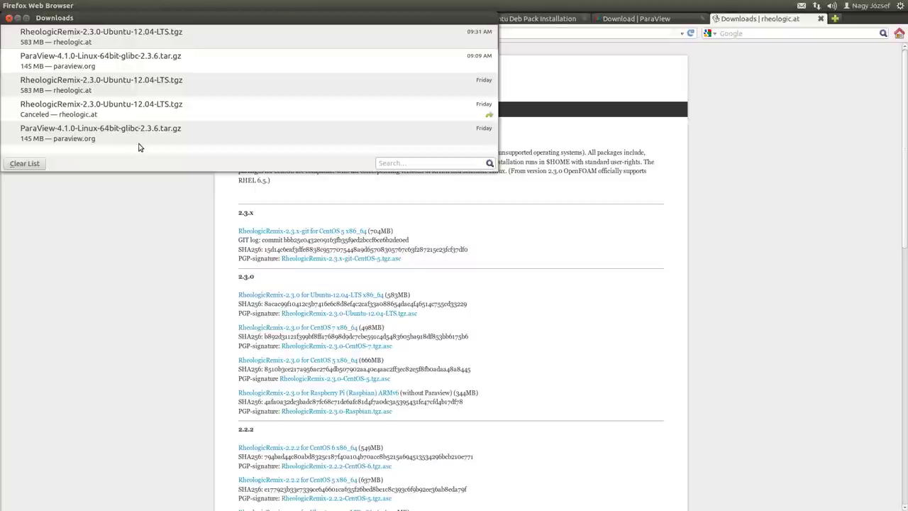
{"action": "key", "text": "ctrl+alt+t"}
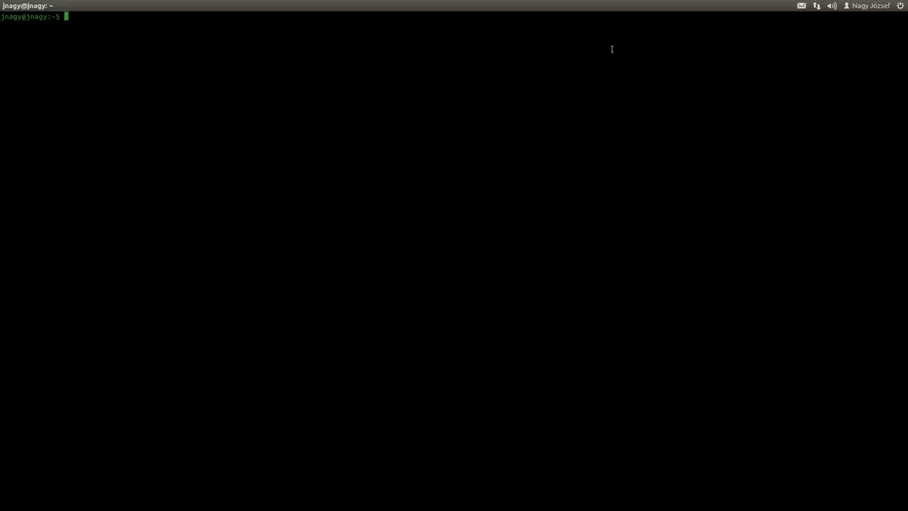
{"action": "type", "text": "simpleFoam"}
{"action": "key", "text": "Return"}
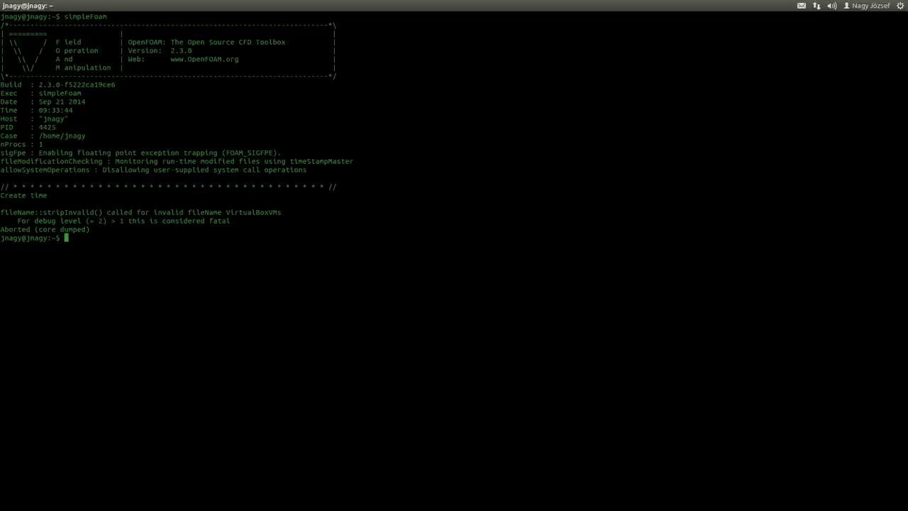
{"action": "type", "text": "paraview"}
{"action": "key", "text": "Return"}
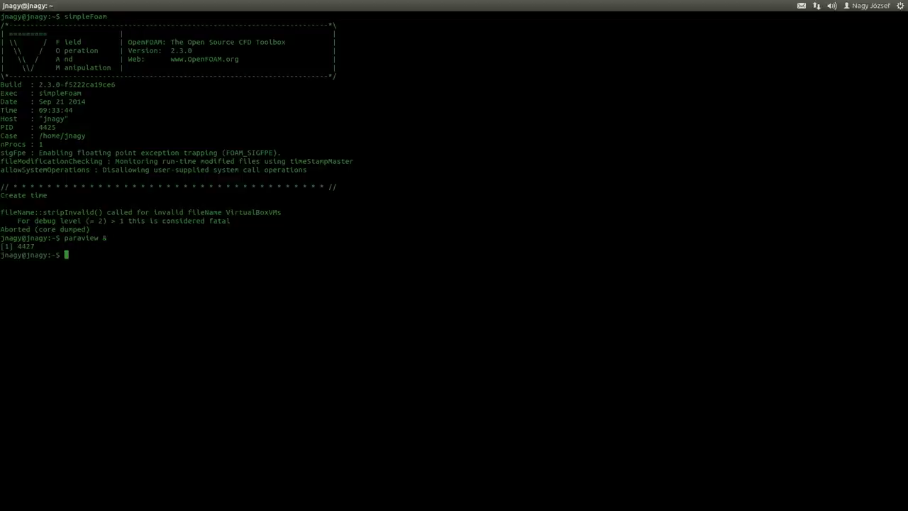